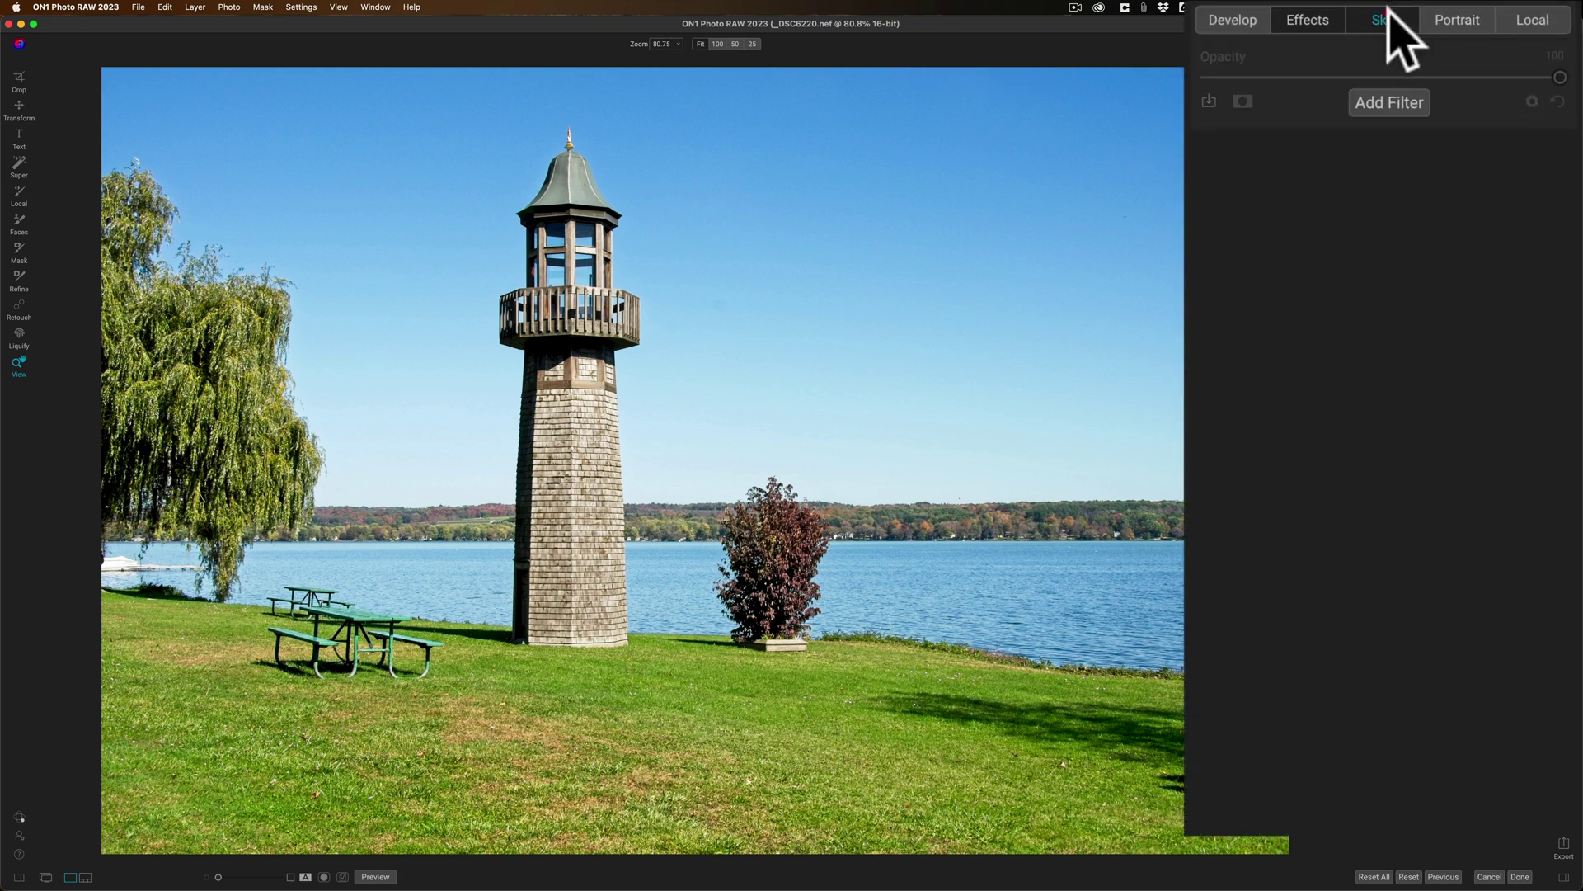
Swap the plain sky for the OcuDrone Blue Velvet cloudy sky with Sky Swap AI
click(1389, 16)
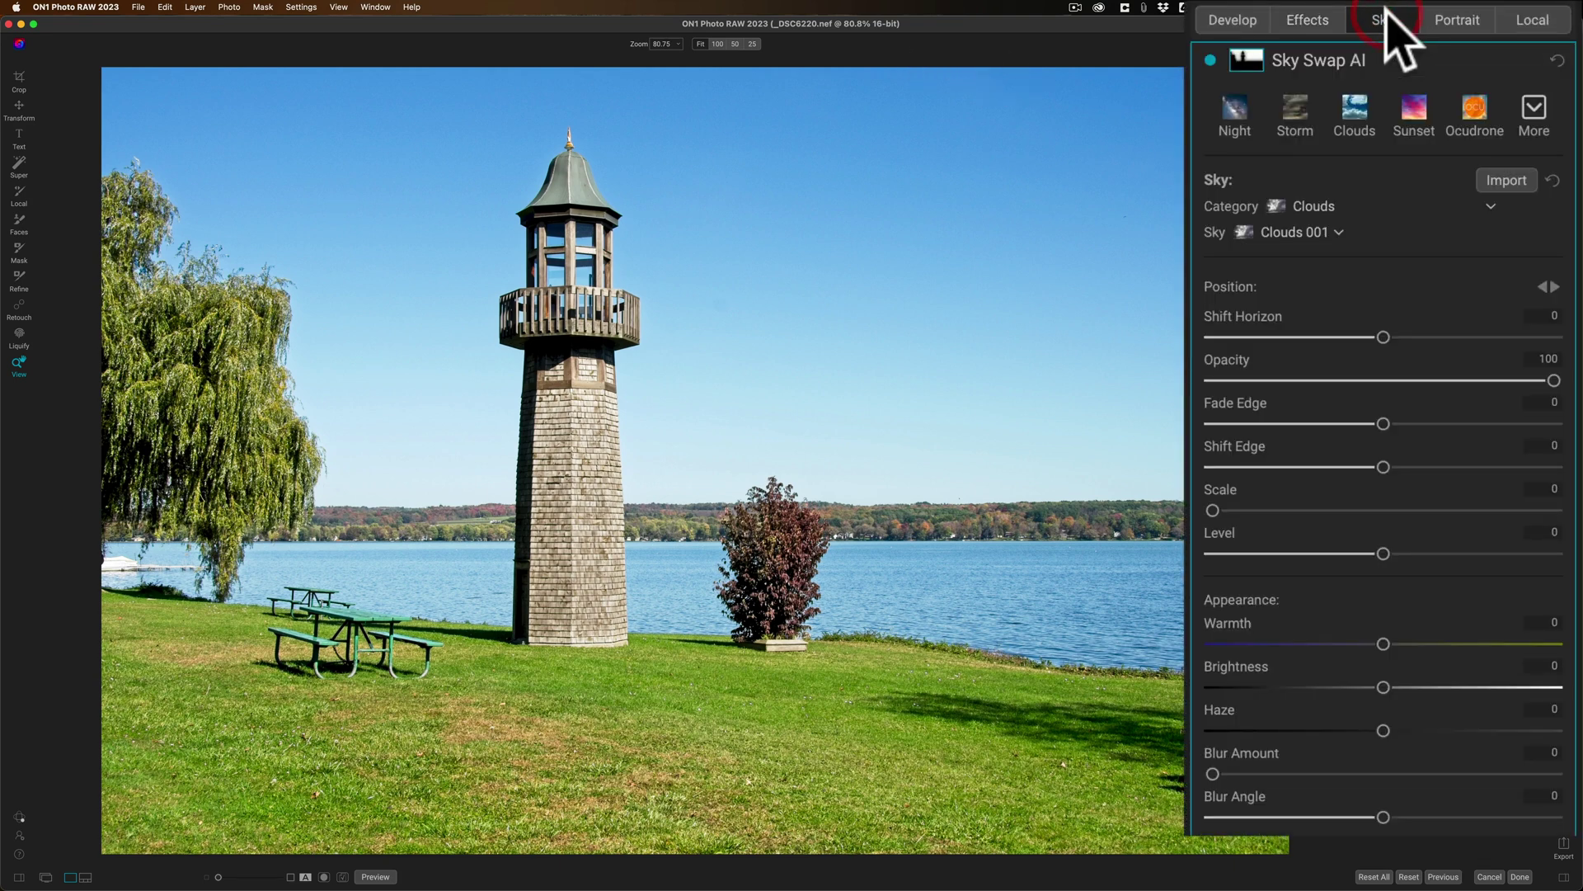
click(1330, 207)
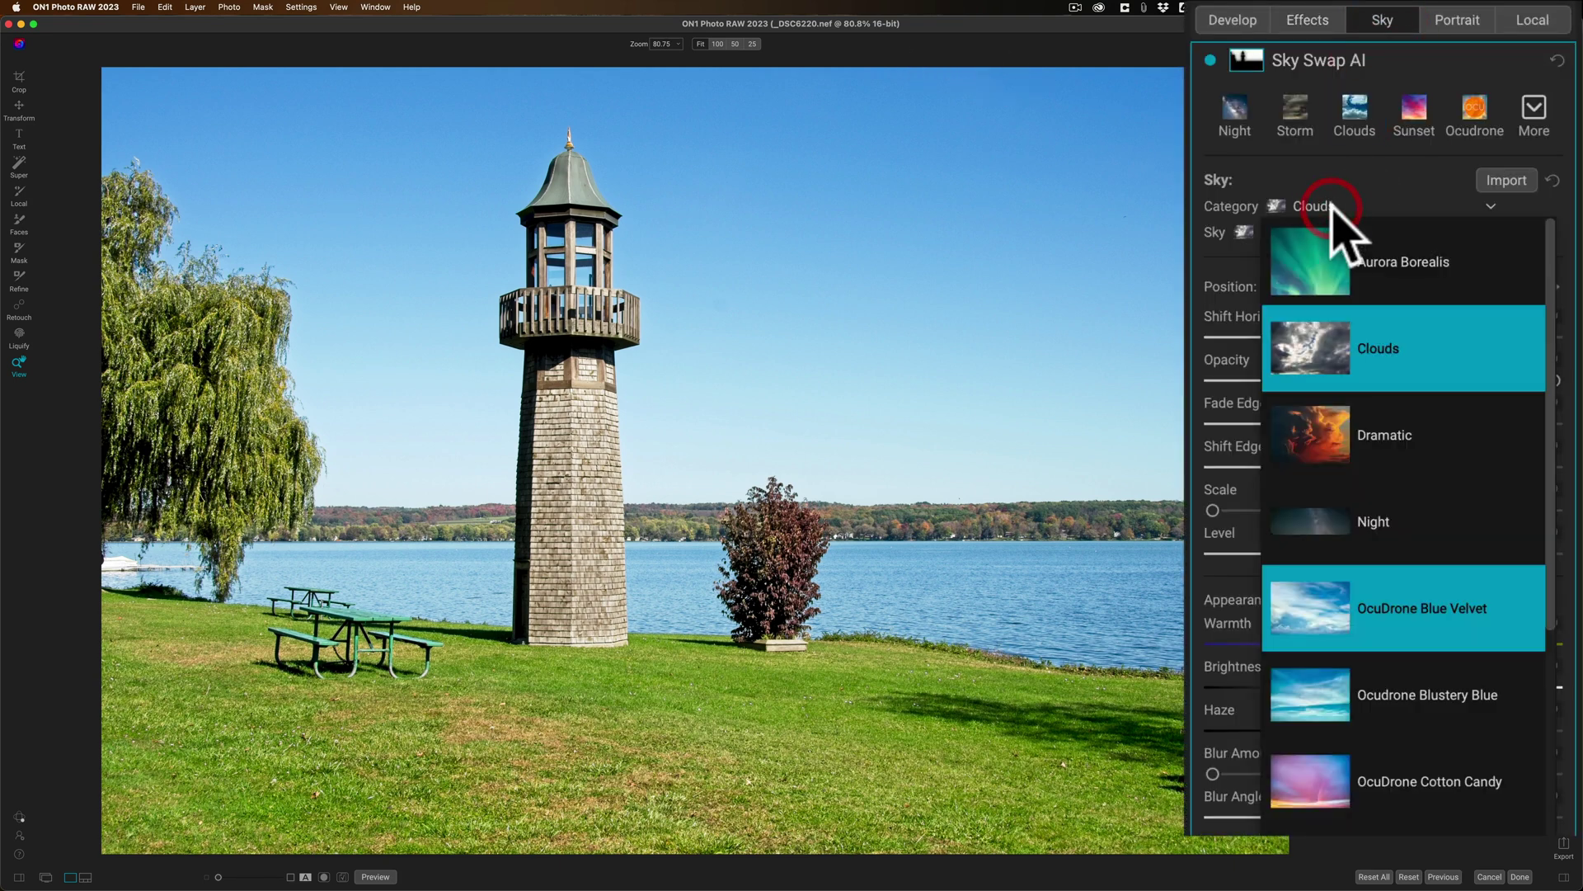
click(1449, 633)
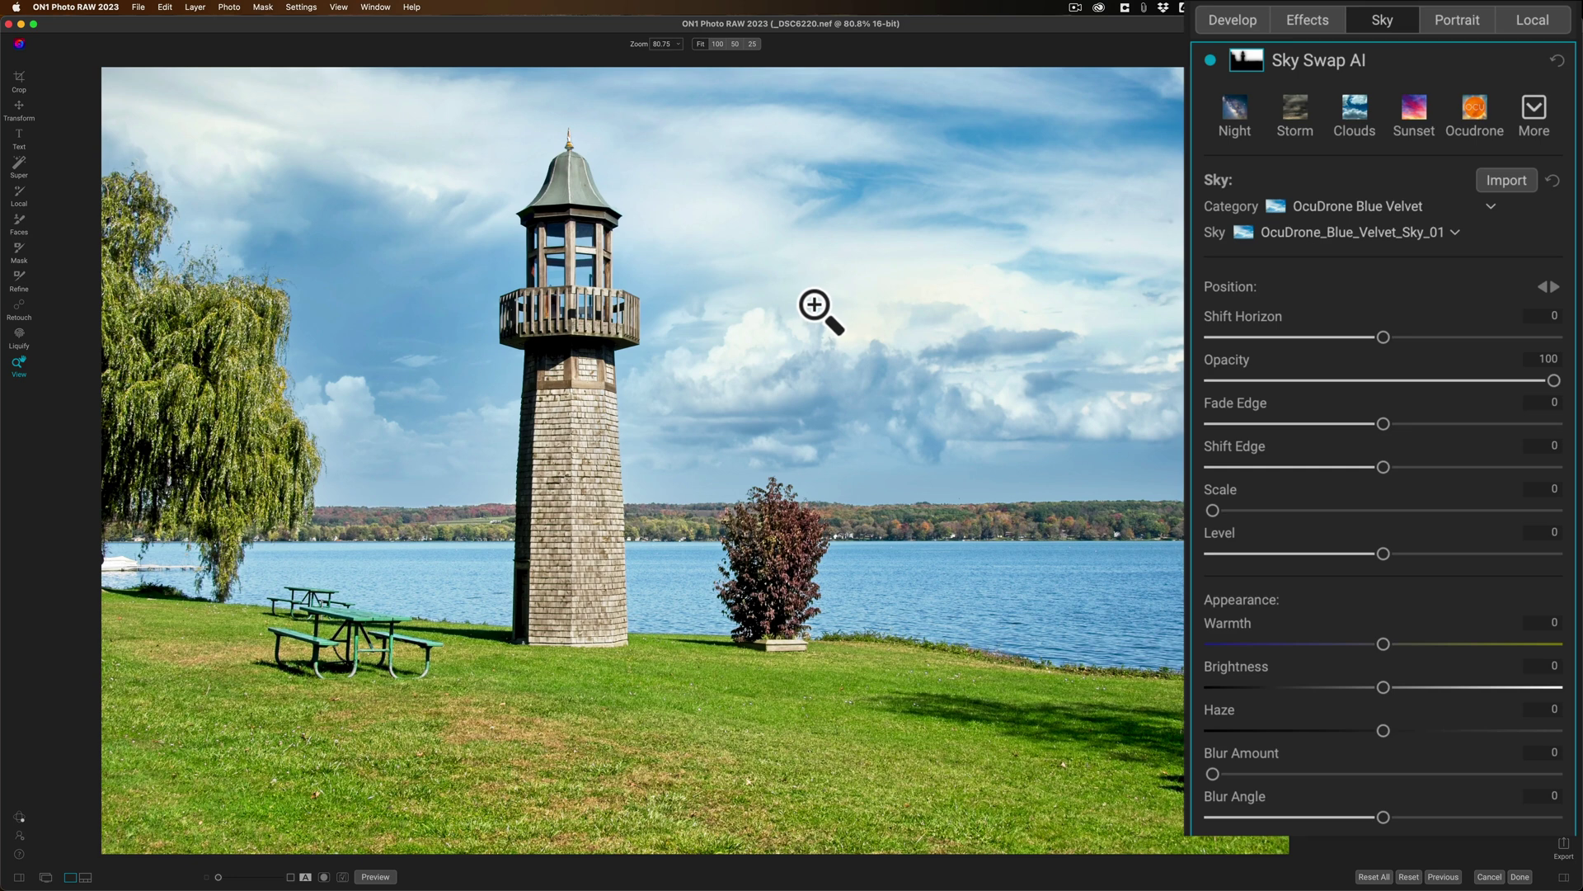
Set the sky Blur Amount to about 22 and leave the water Reflection off
drag(1208, 777, 1361, 779)
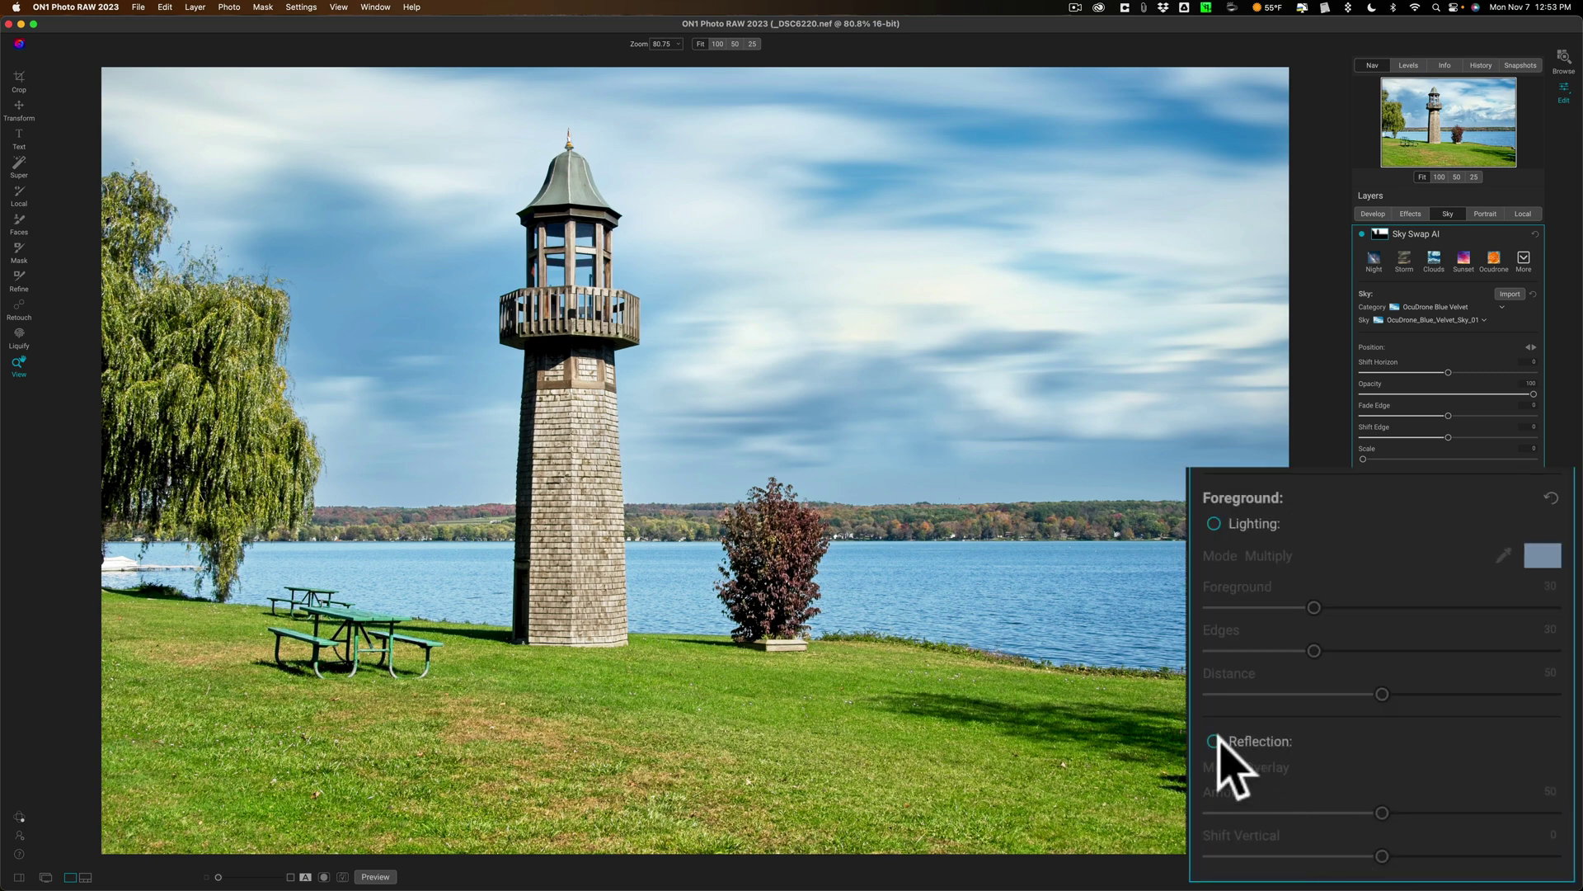
click(1217, 740)
click(1364, 756)
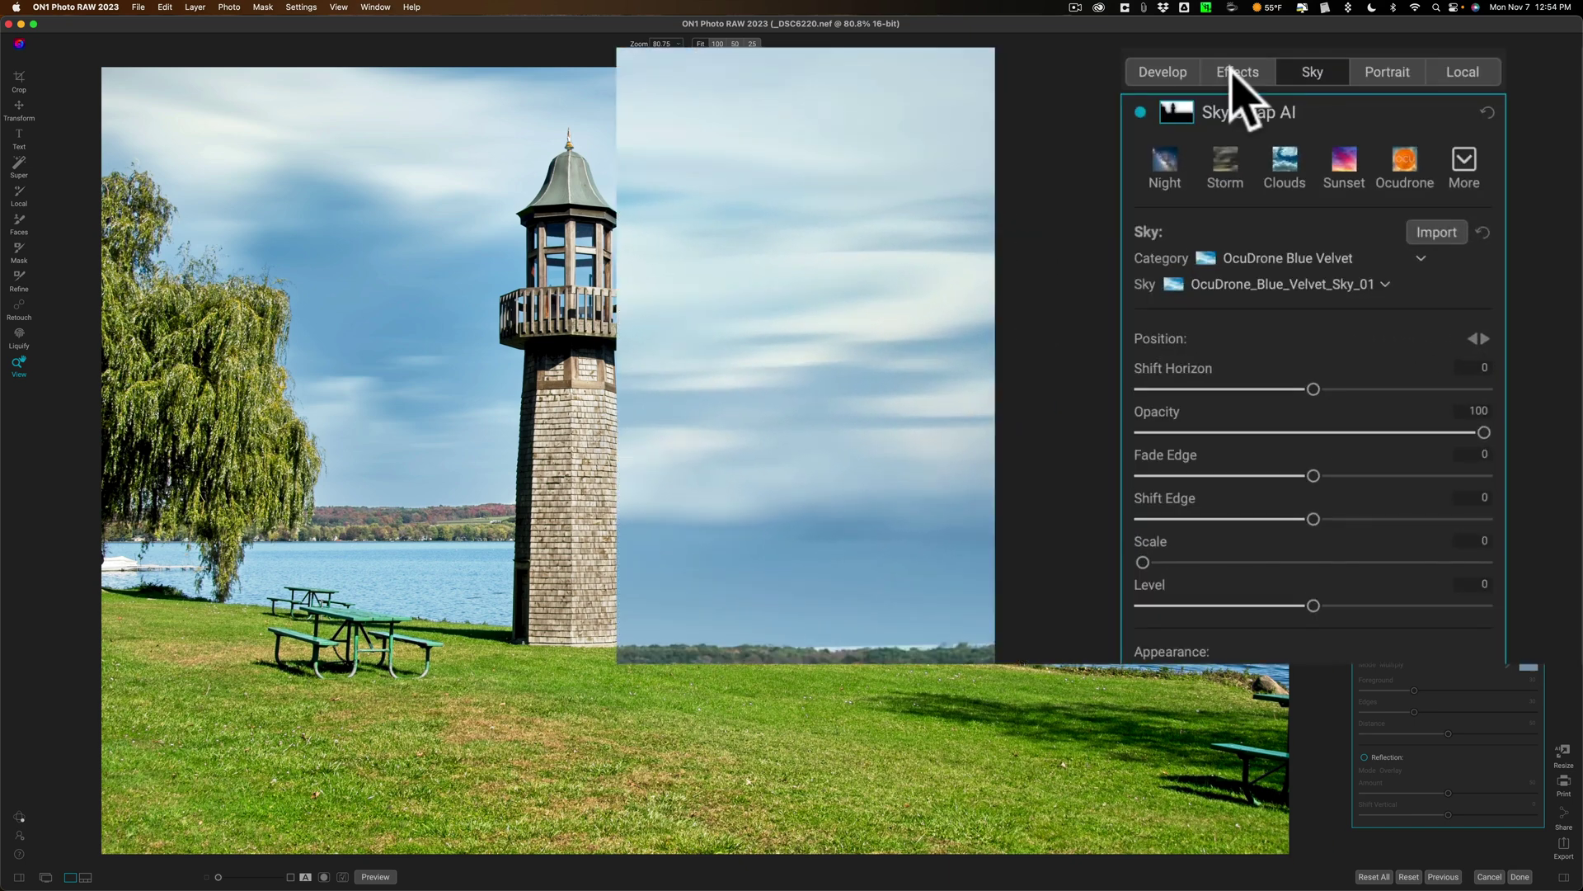
Add a Blur filter masked to the Water, softening the lake at Amount 30
click(1232, 71)
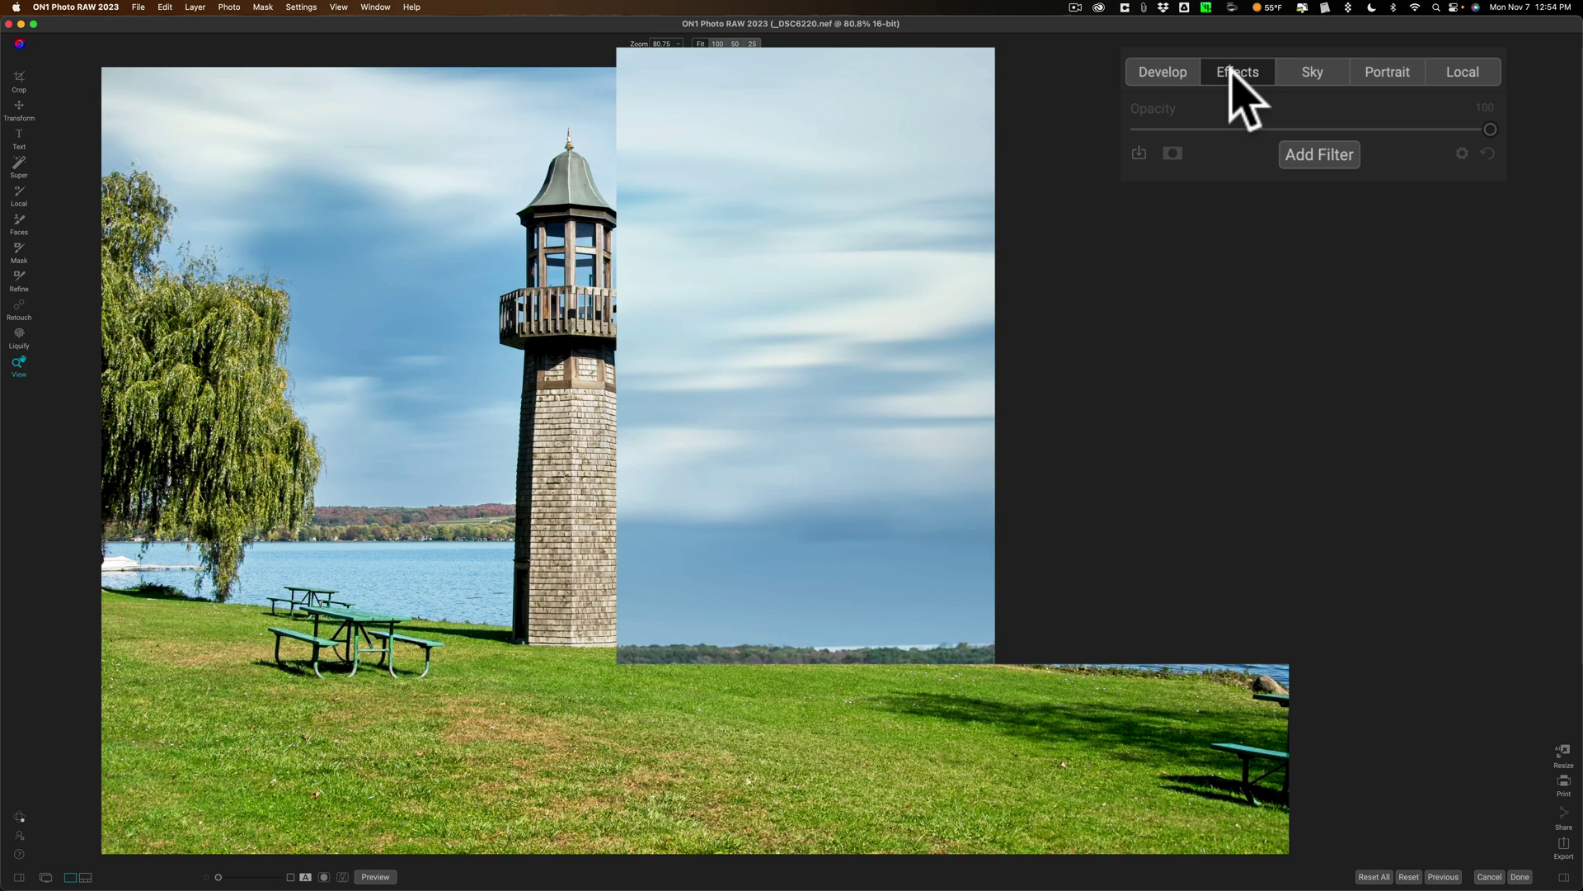
click(1312, 155)
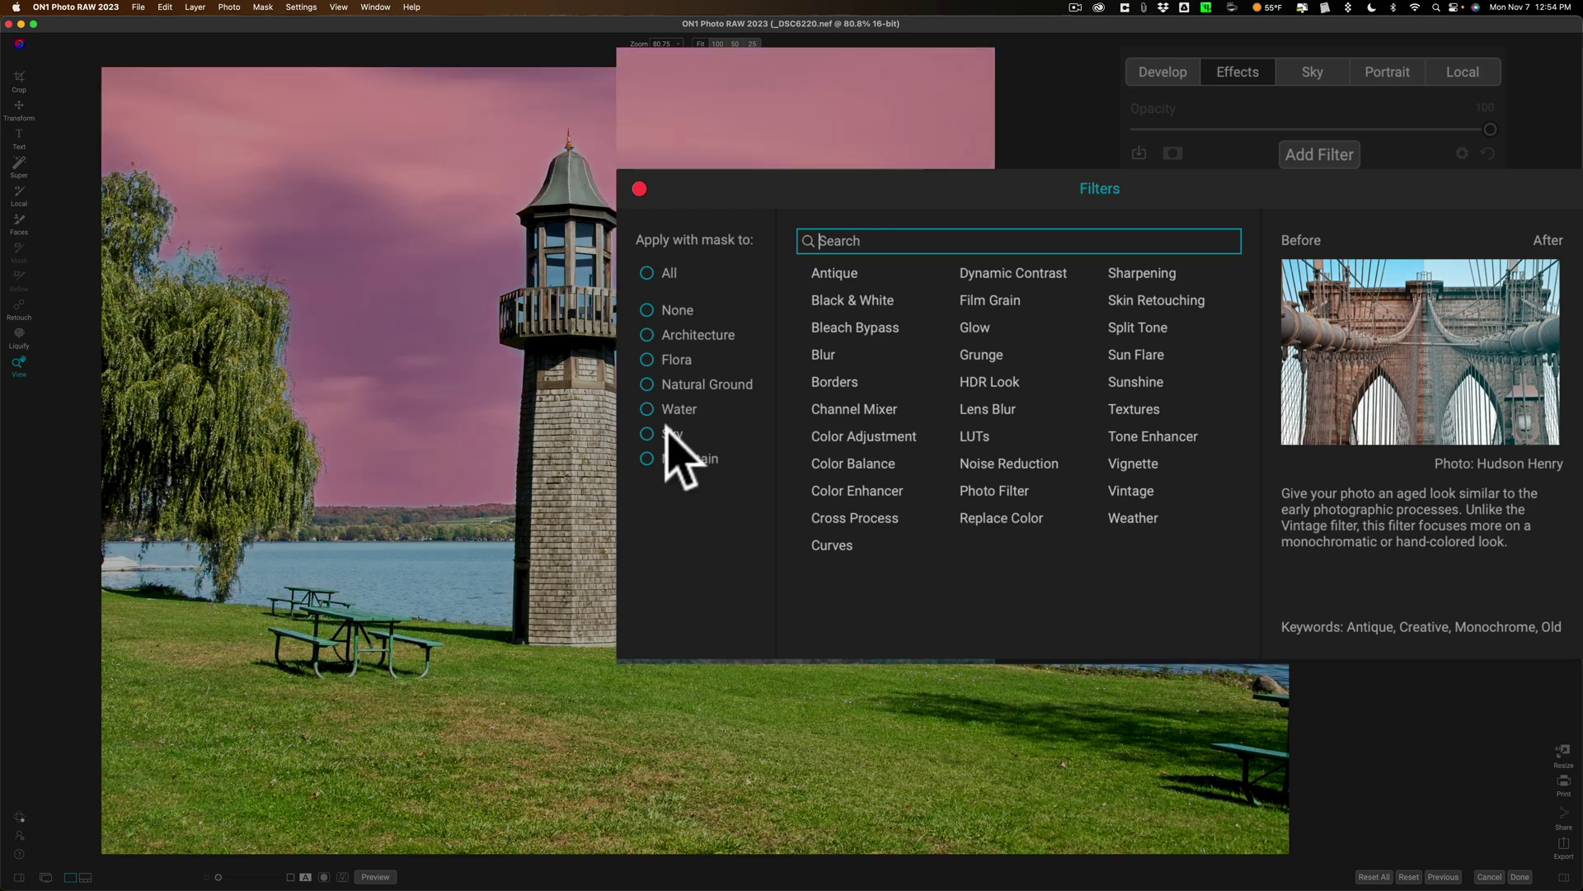
click(648, 408)
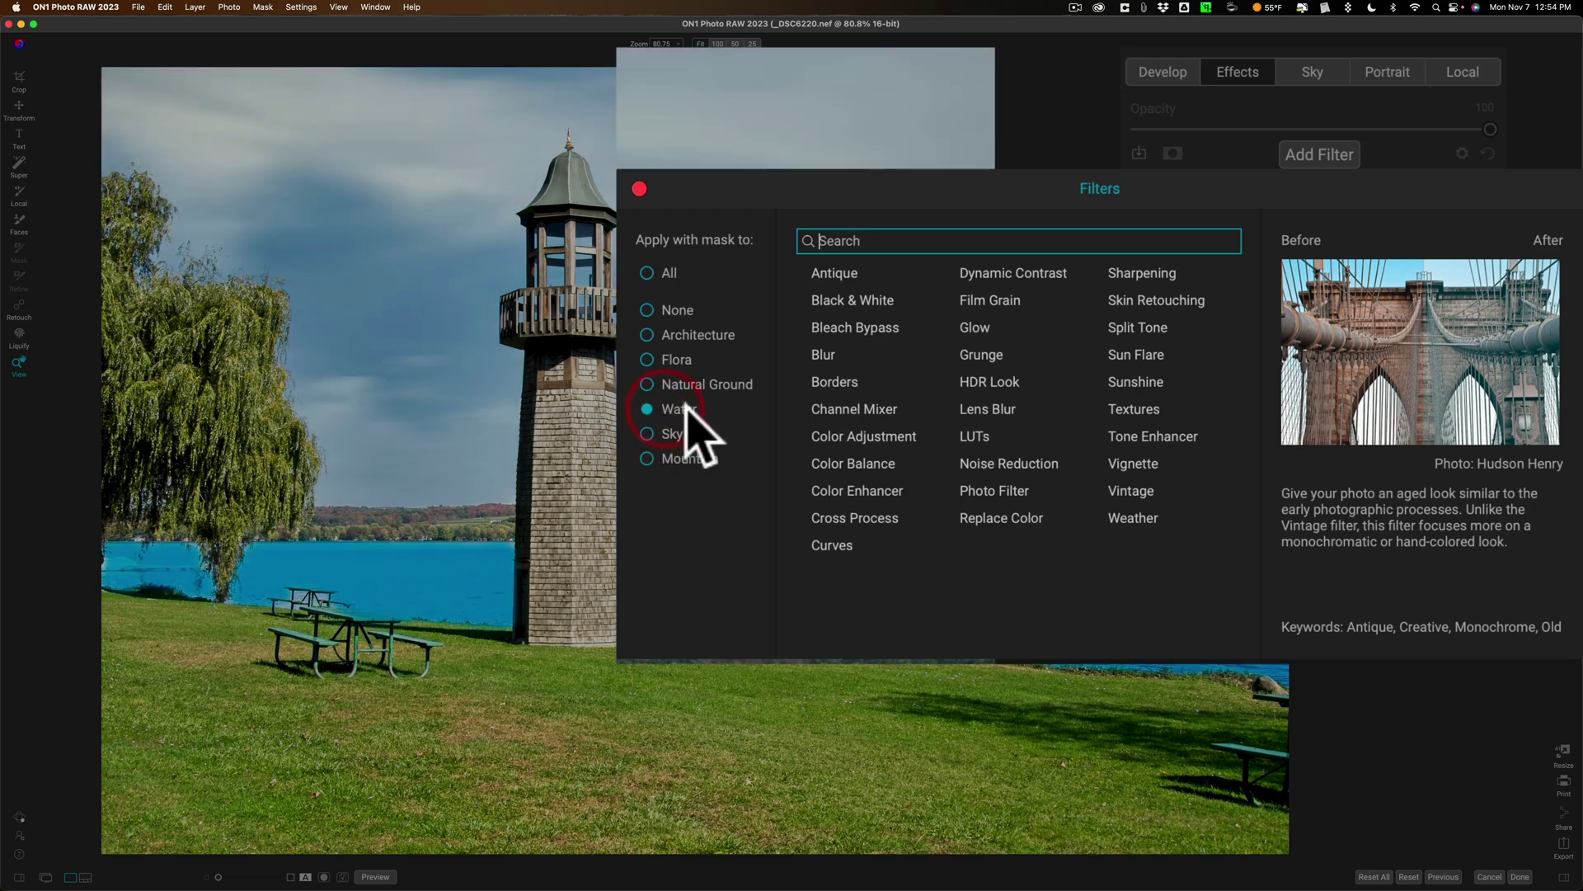
click(820, 353)
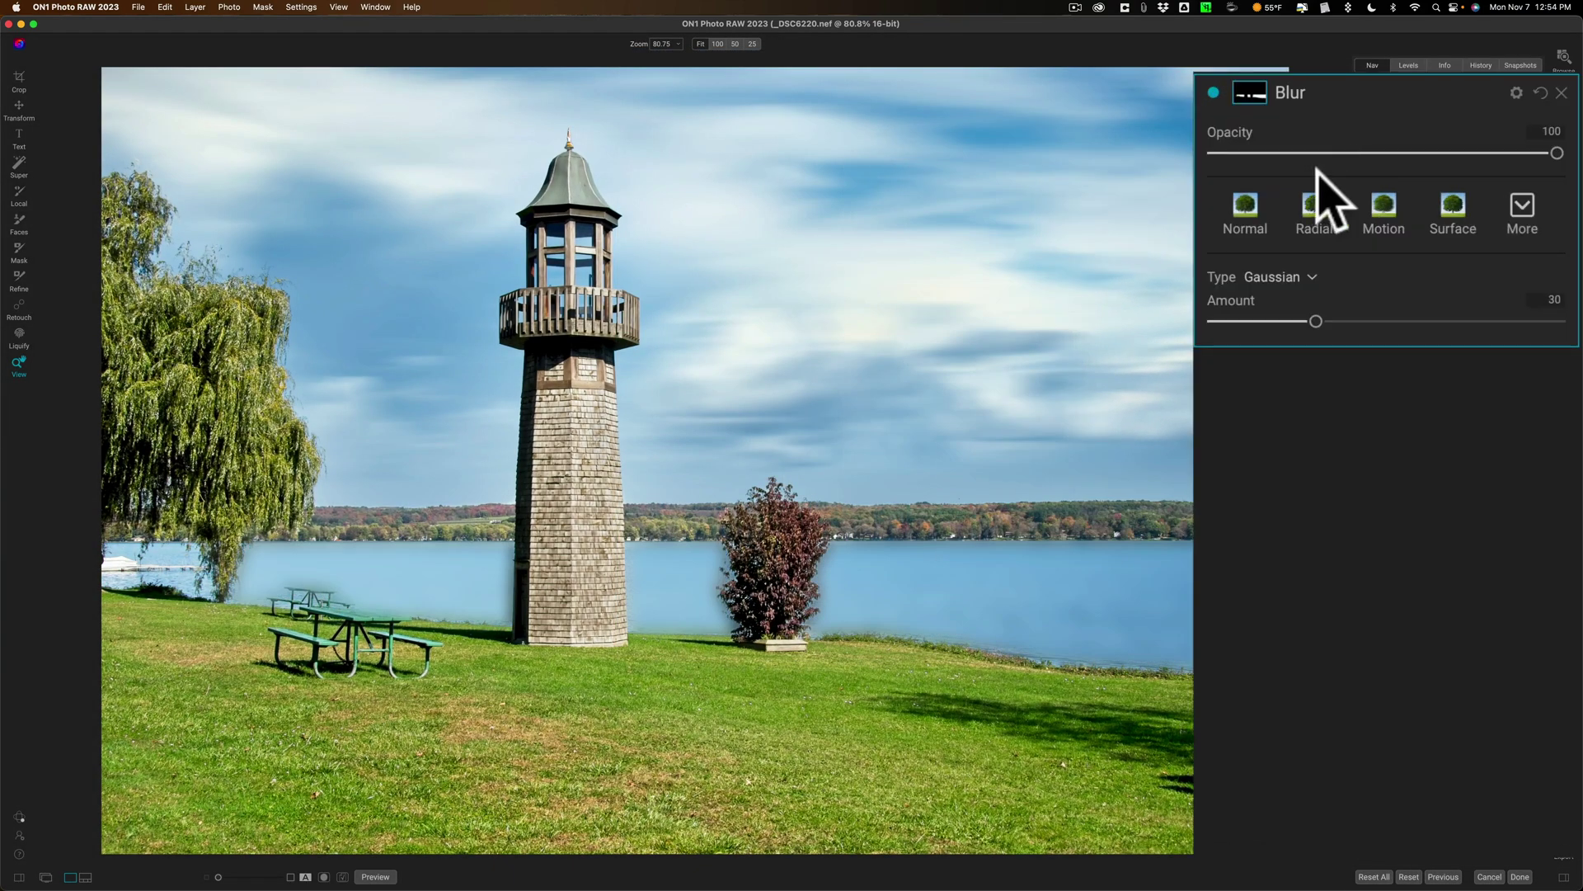
Make the water blur Motion type with Distance 77 and Smoothing 0
click(1393, 208)
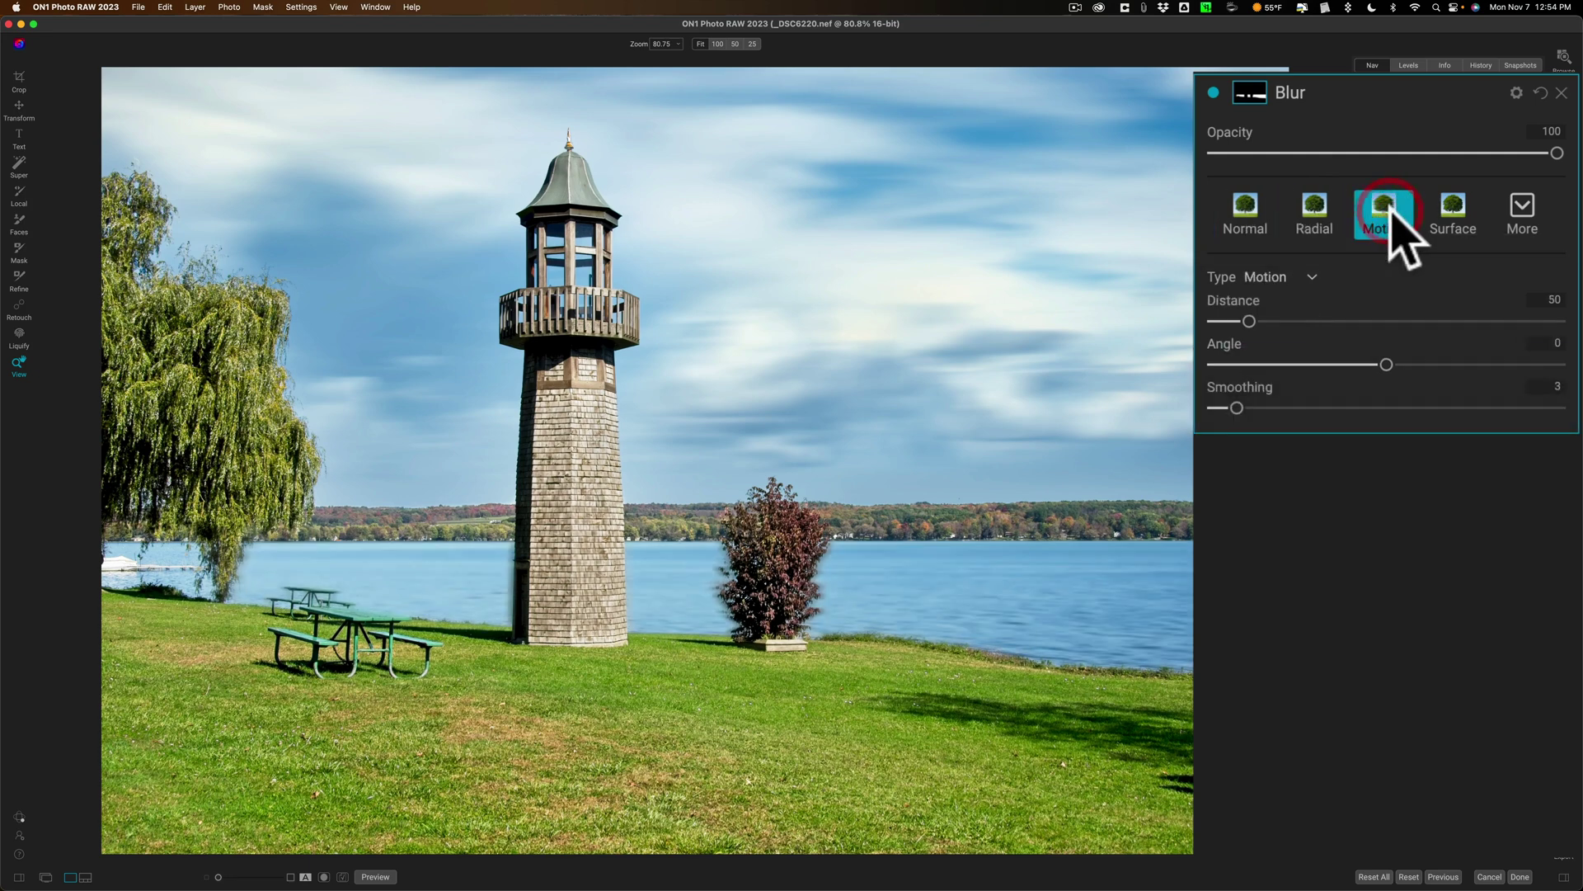
click(1452, 212)
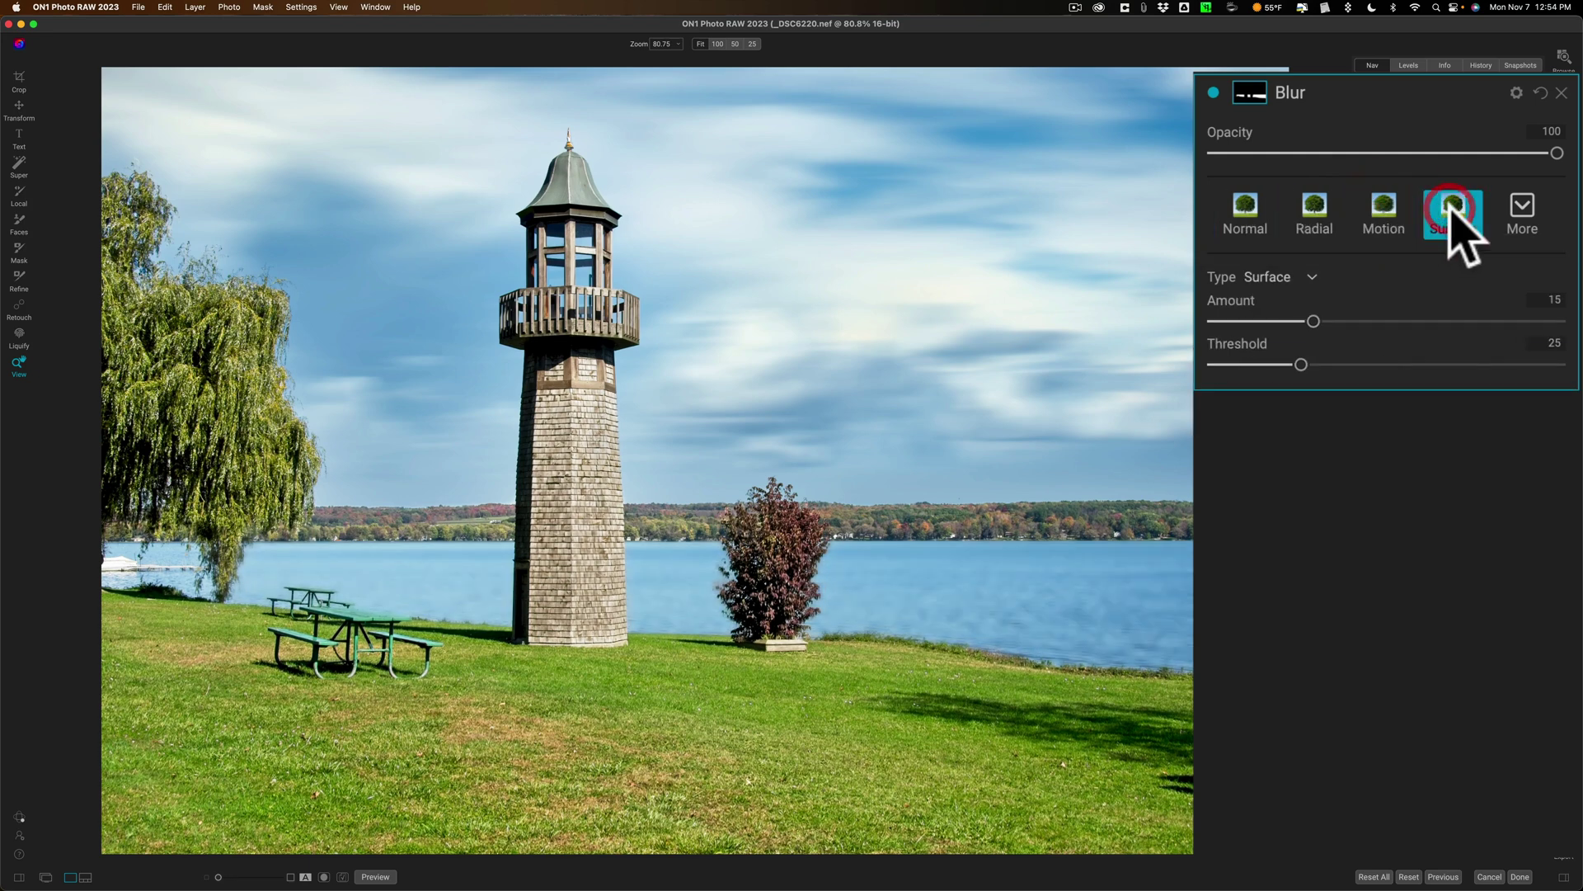
click(1384, 211)
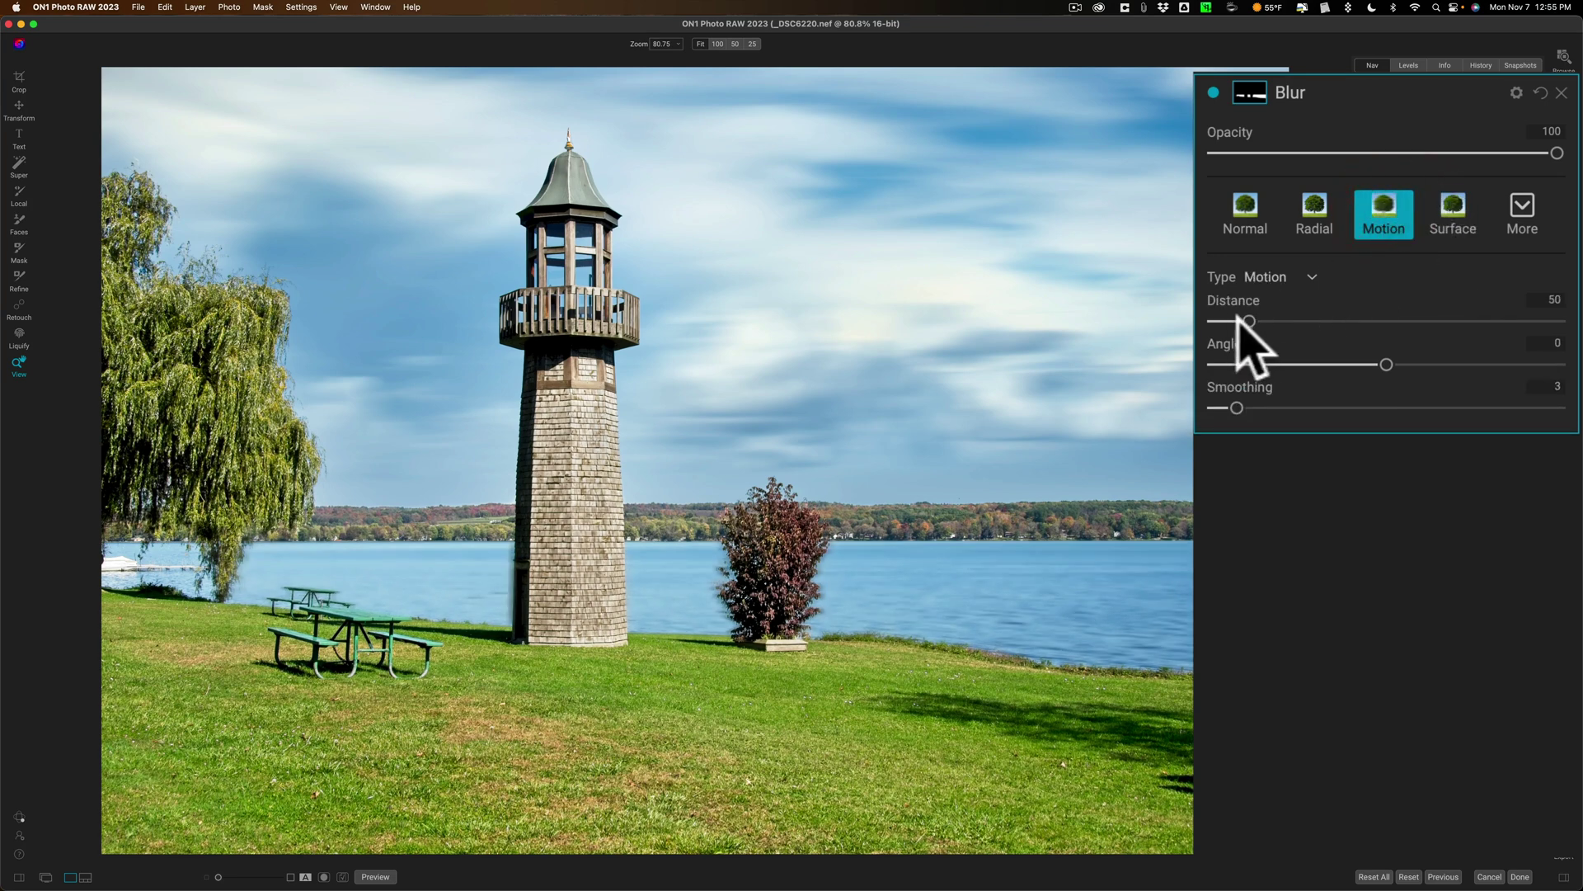
mouse_move(1248, 321)
mouse_down()
mouse_move(1330, 320)
mouse_move(1247, 321)
mouse_up()
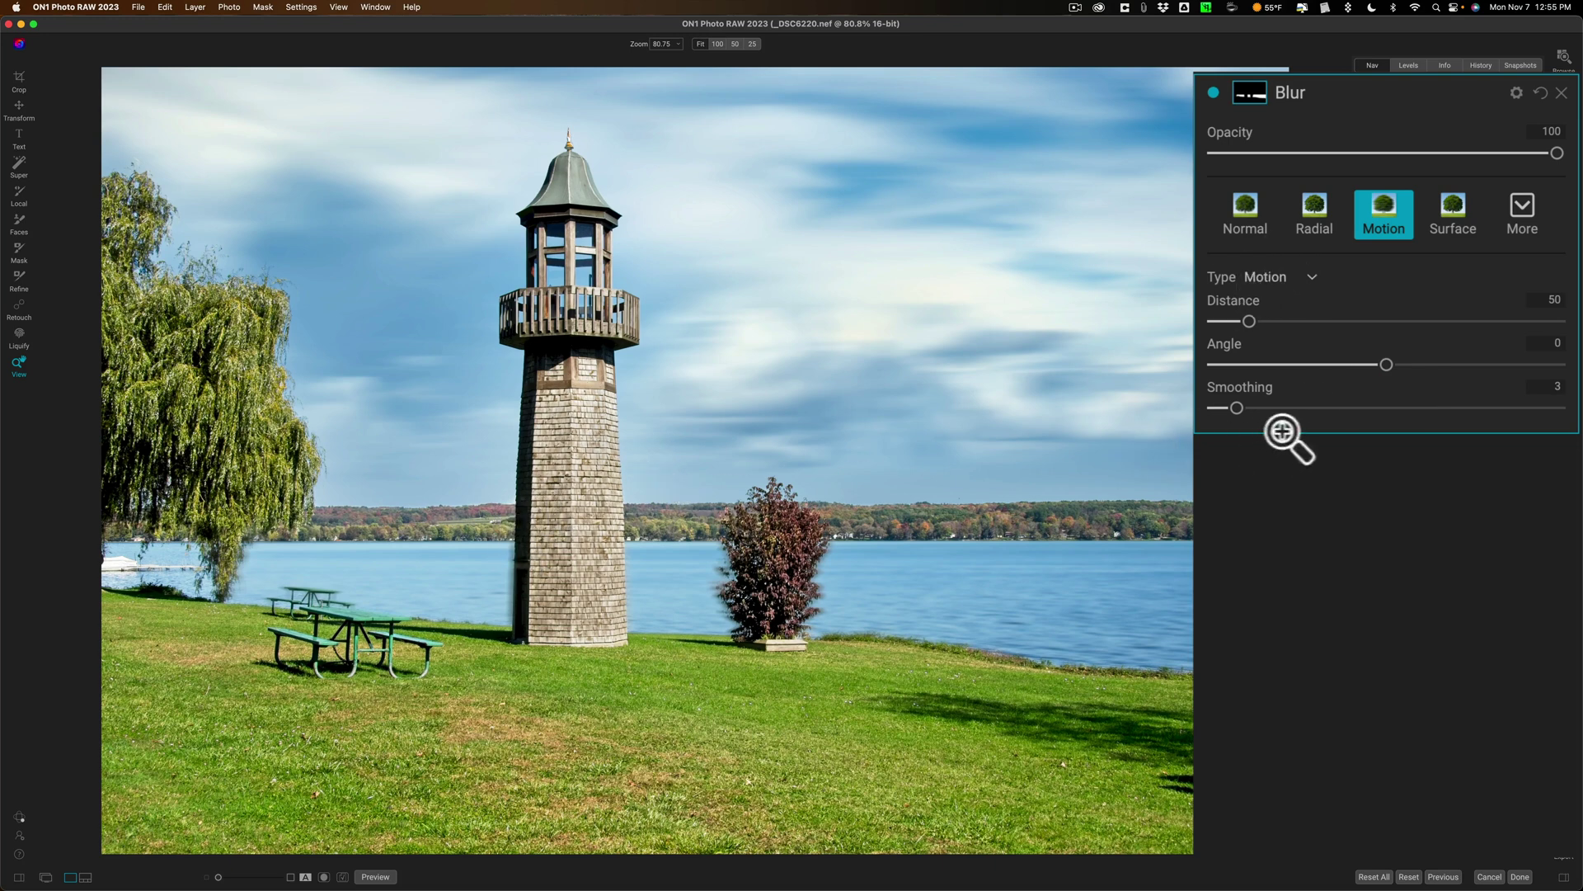
mouse_move(1248, 321)
mouse_down()
mouse_move(1298, 321)
mouse_move(1214, 322)
mouse_move(1266, 322)
mouse_up()
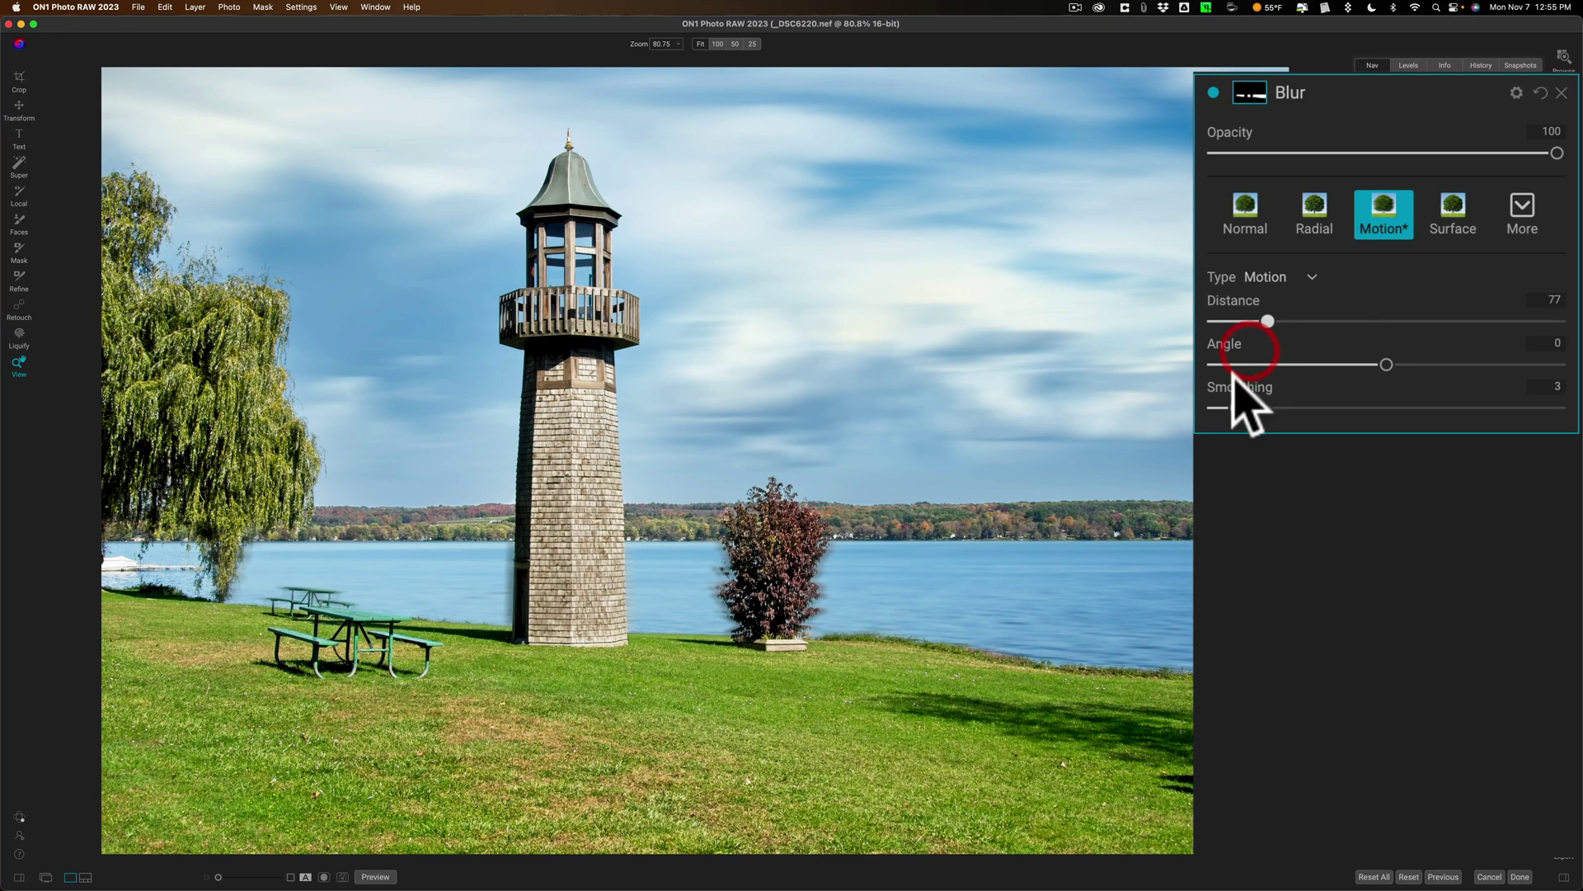
drag(1238, 407, 1201, 399)
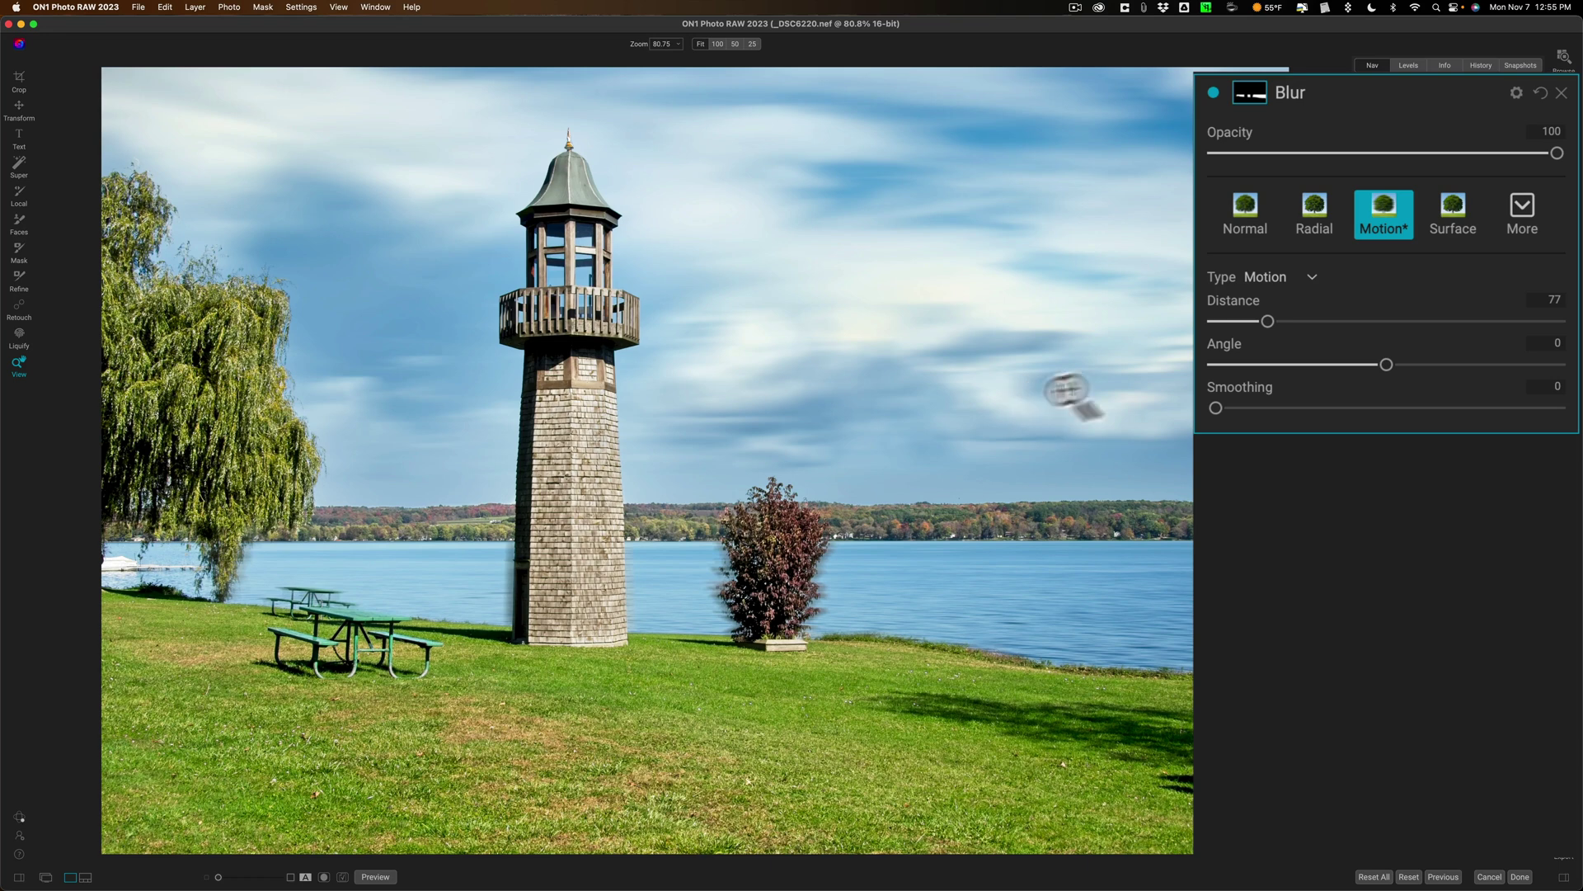
Paint Out the Blur mask over the planter, the lighthouse's left edge and the willow branches
click(1250, 95)
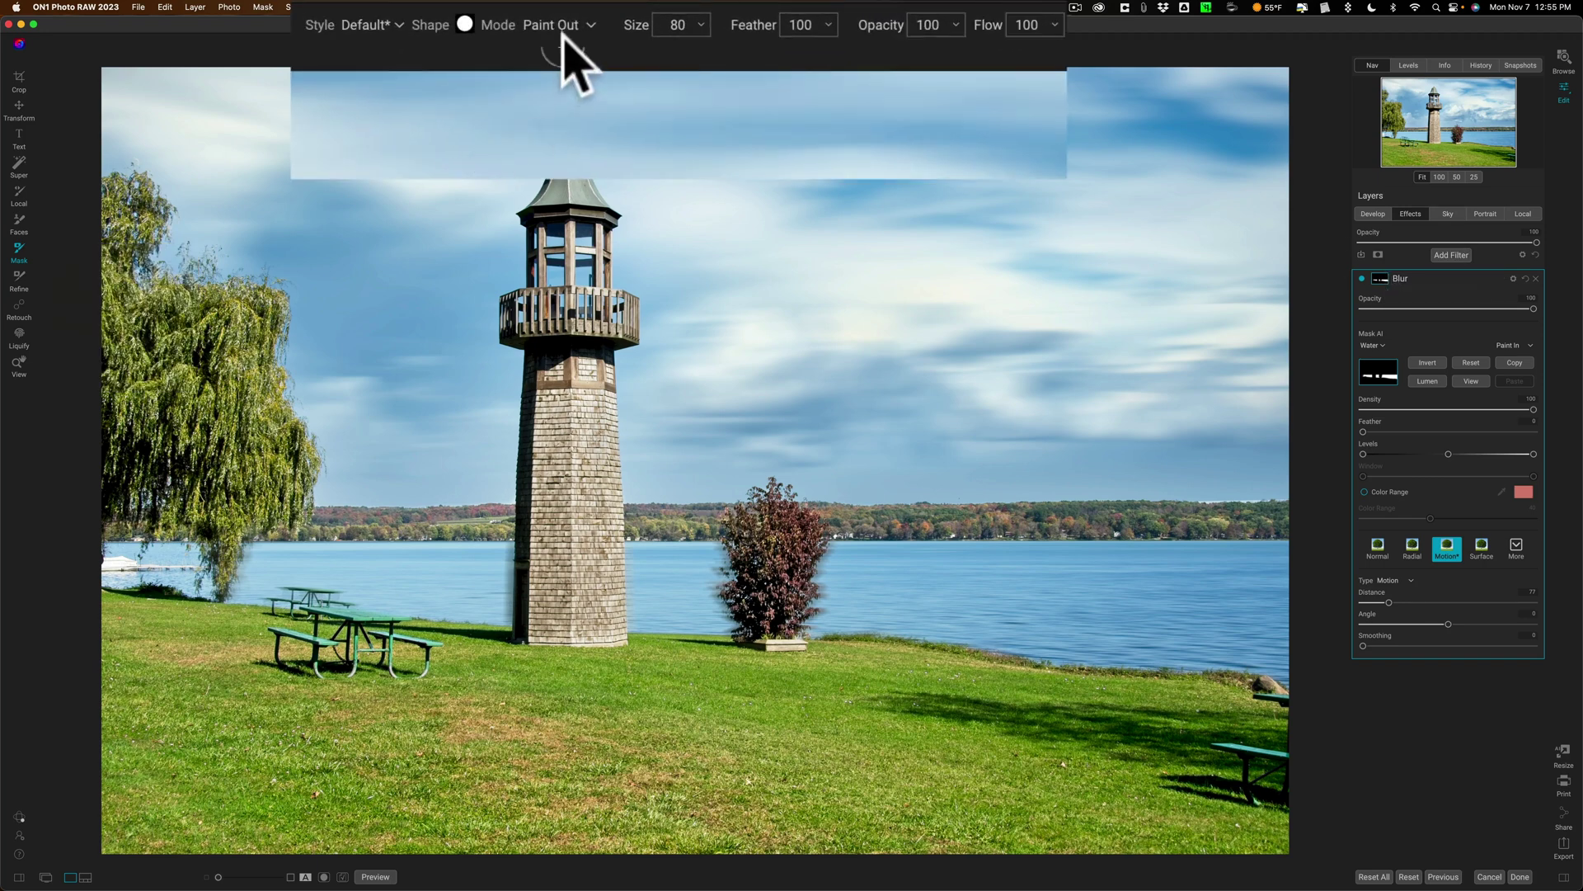
click(564, 18)
click(566, 47)
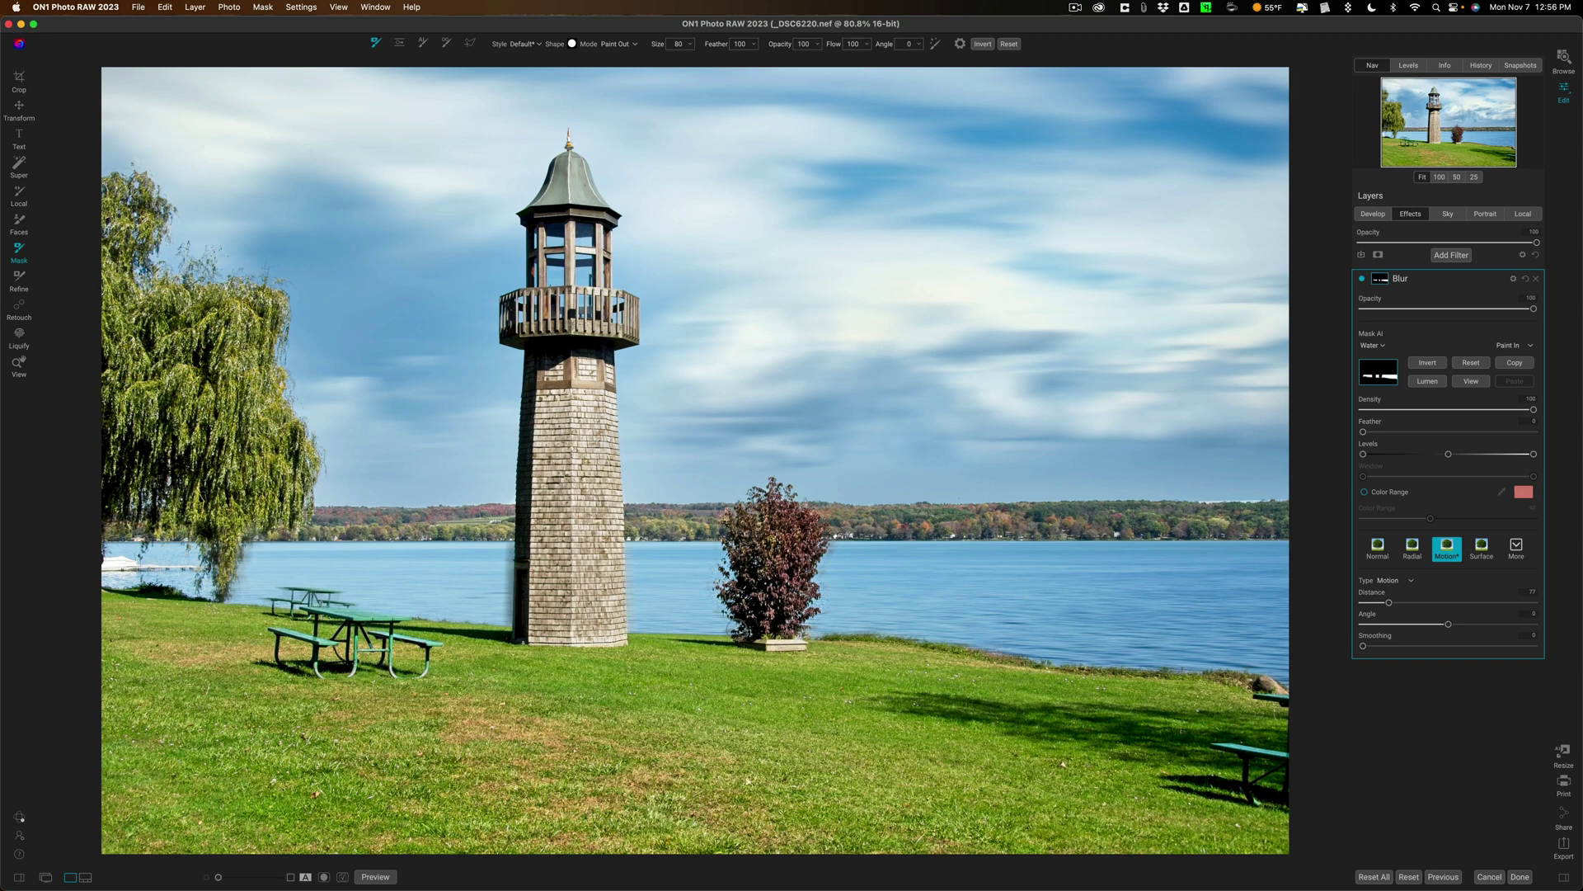
click(749, 633)
mouse_move(516, 522)
mouse_down()
mouse_move(512, 631)
mouse_move(531, 541)
mouse_move(544, 545)
mouse_up()
click(246, 532)
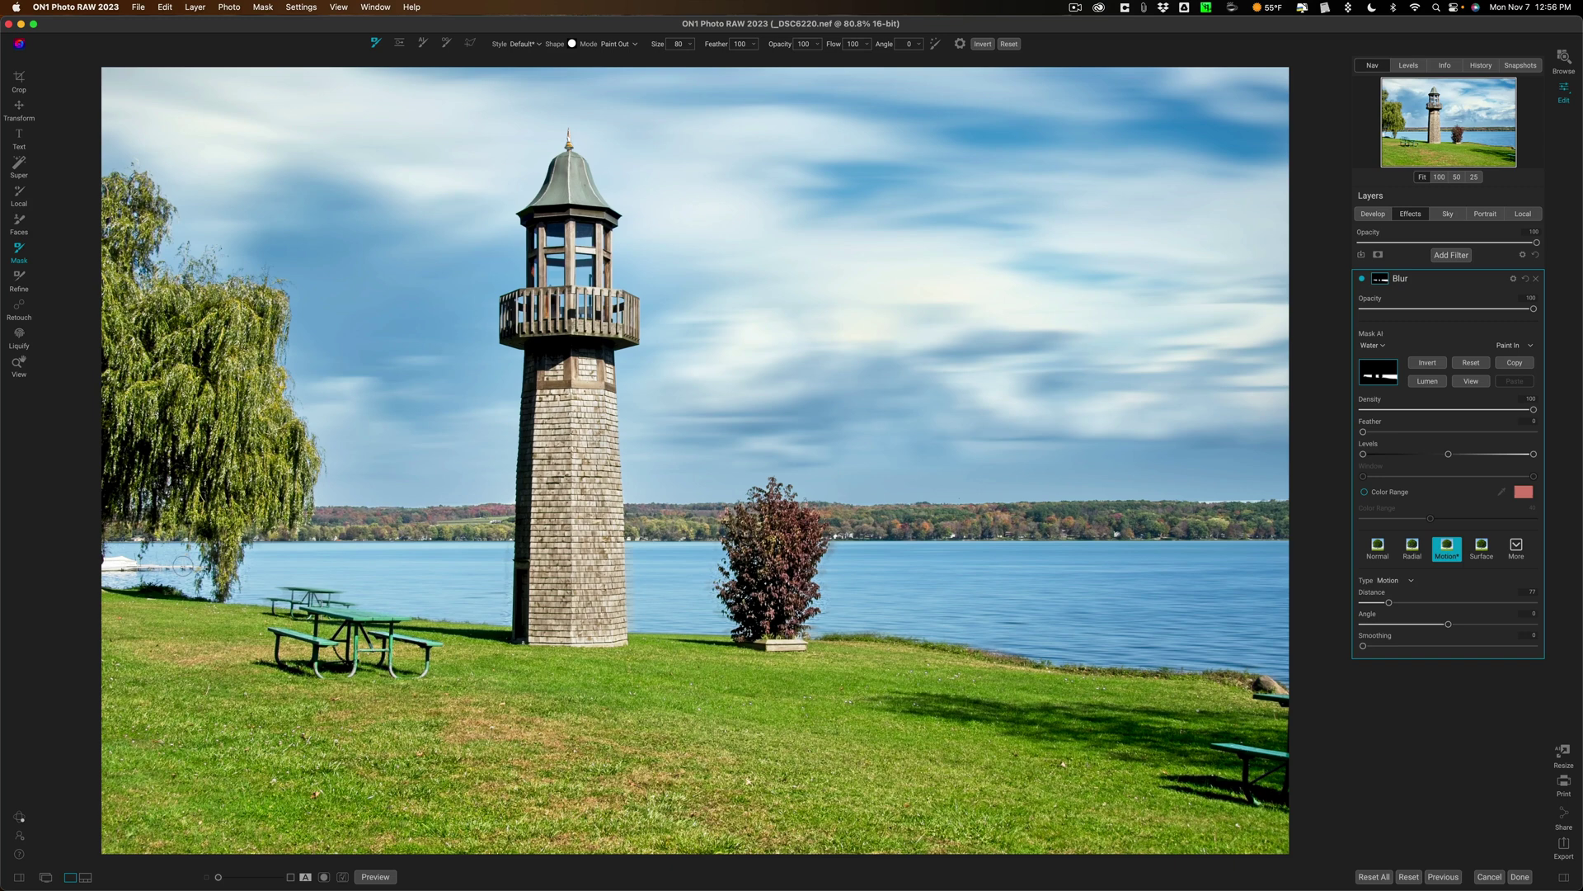
With a smaller Paint Out brush, clear the blur mask from the picnic table
key(bracketleft)
key(bracketleft)
key(bracketleft)
key(bracketleft)
key(bracketleft)
click(329, 592)
click(307, 590)
click(312, 590)
click(311, 590)
click(350, 605)
click(304, 590)
Enable the Sky Swap reflection on the water in Overlay mode at Amount 15
click(1447, 215)
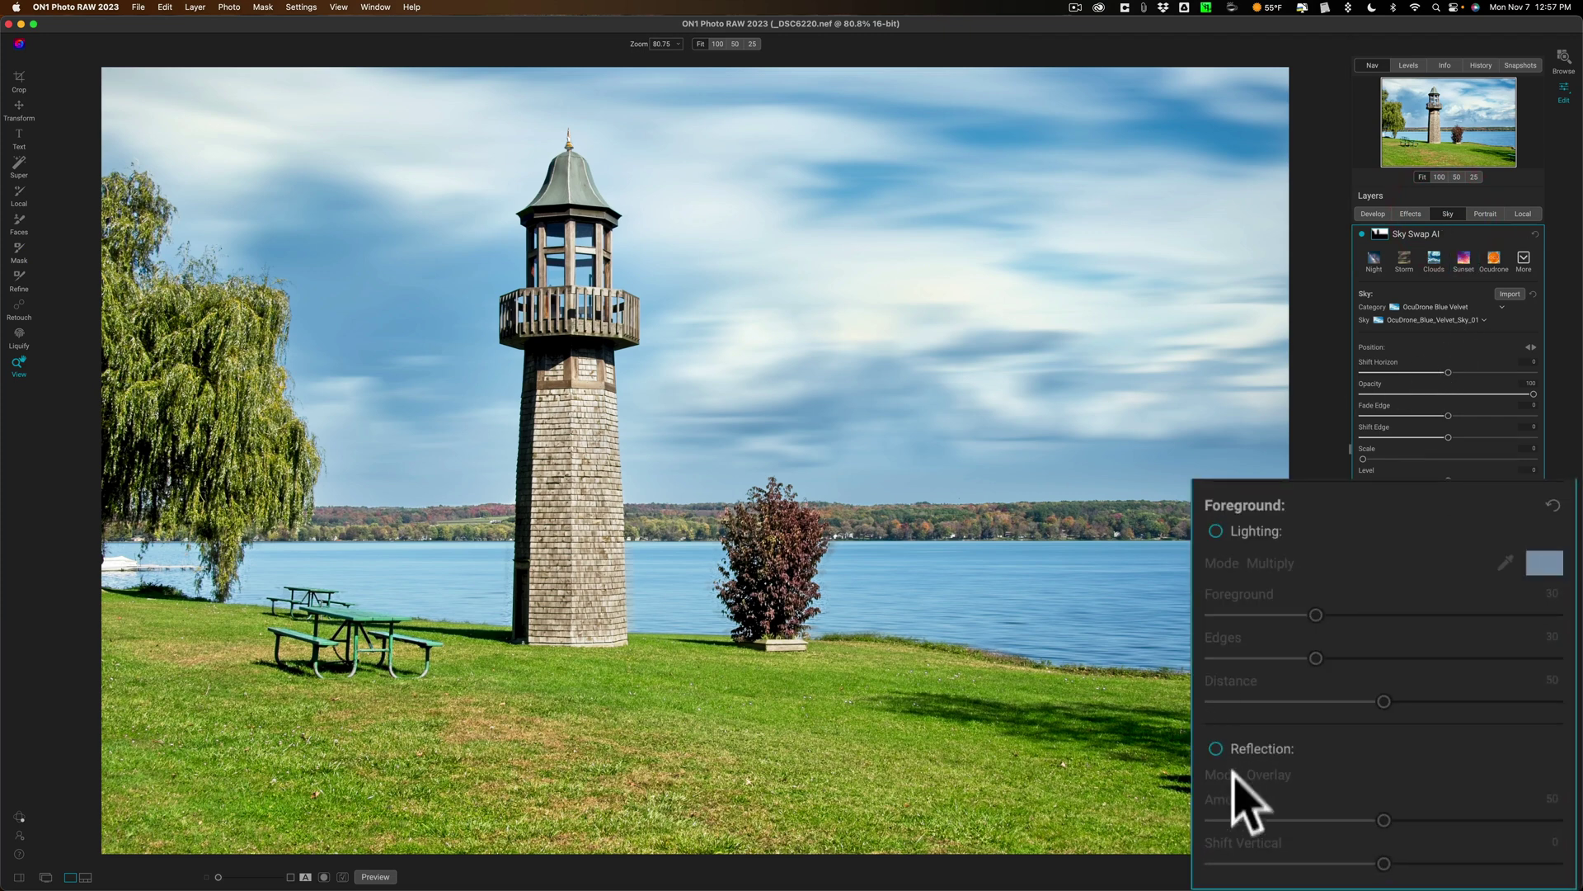
click(1215, 748)
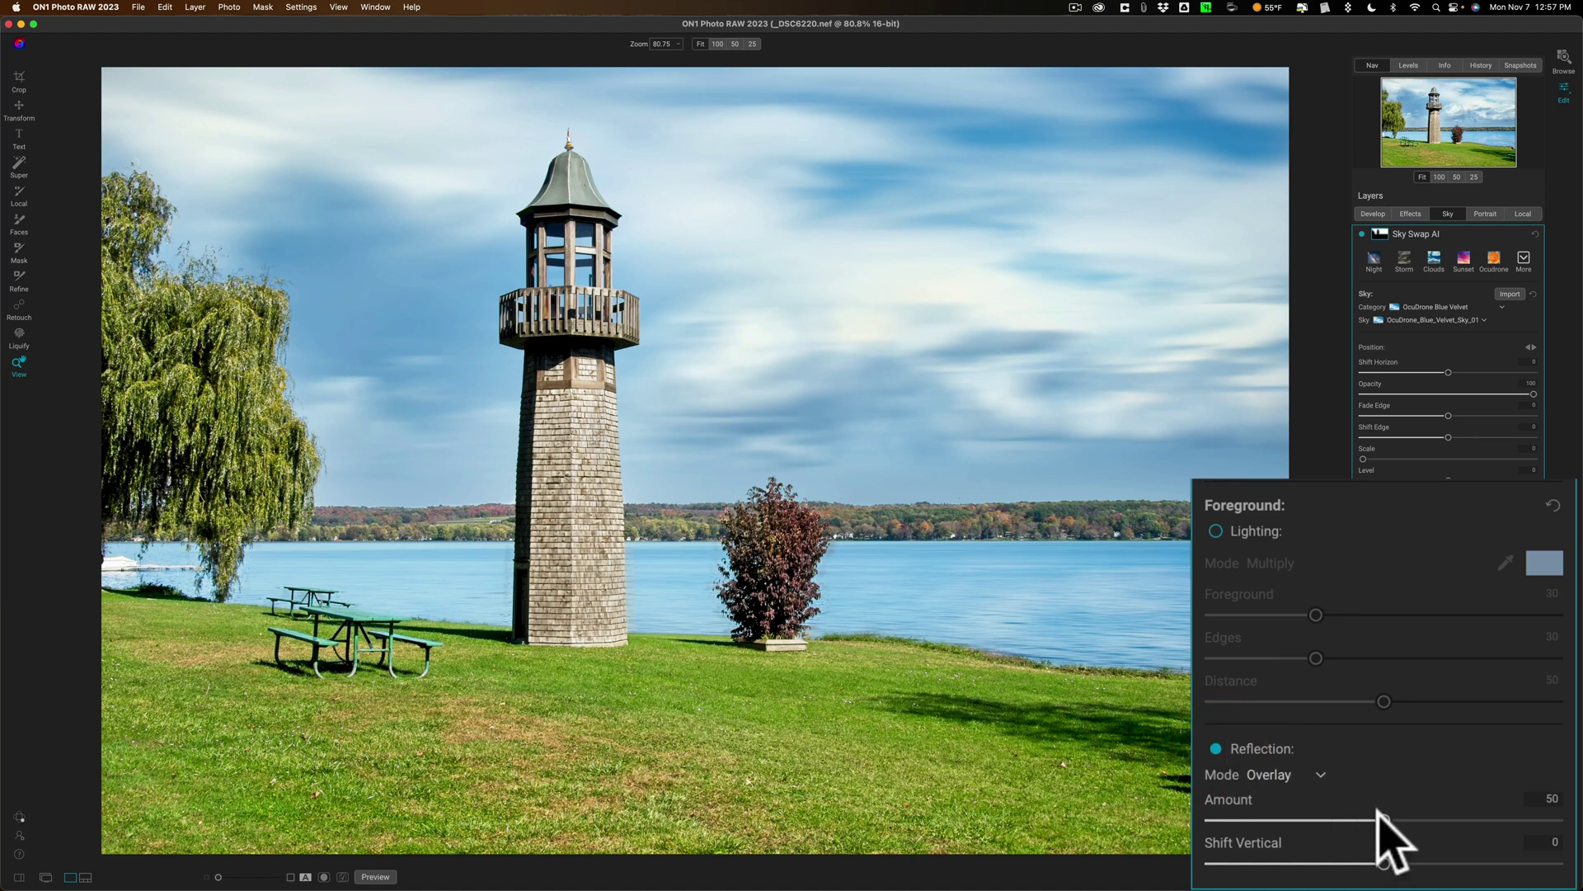
drag(1382, 819, 1264, 820)
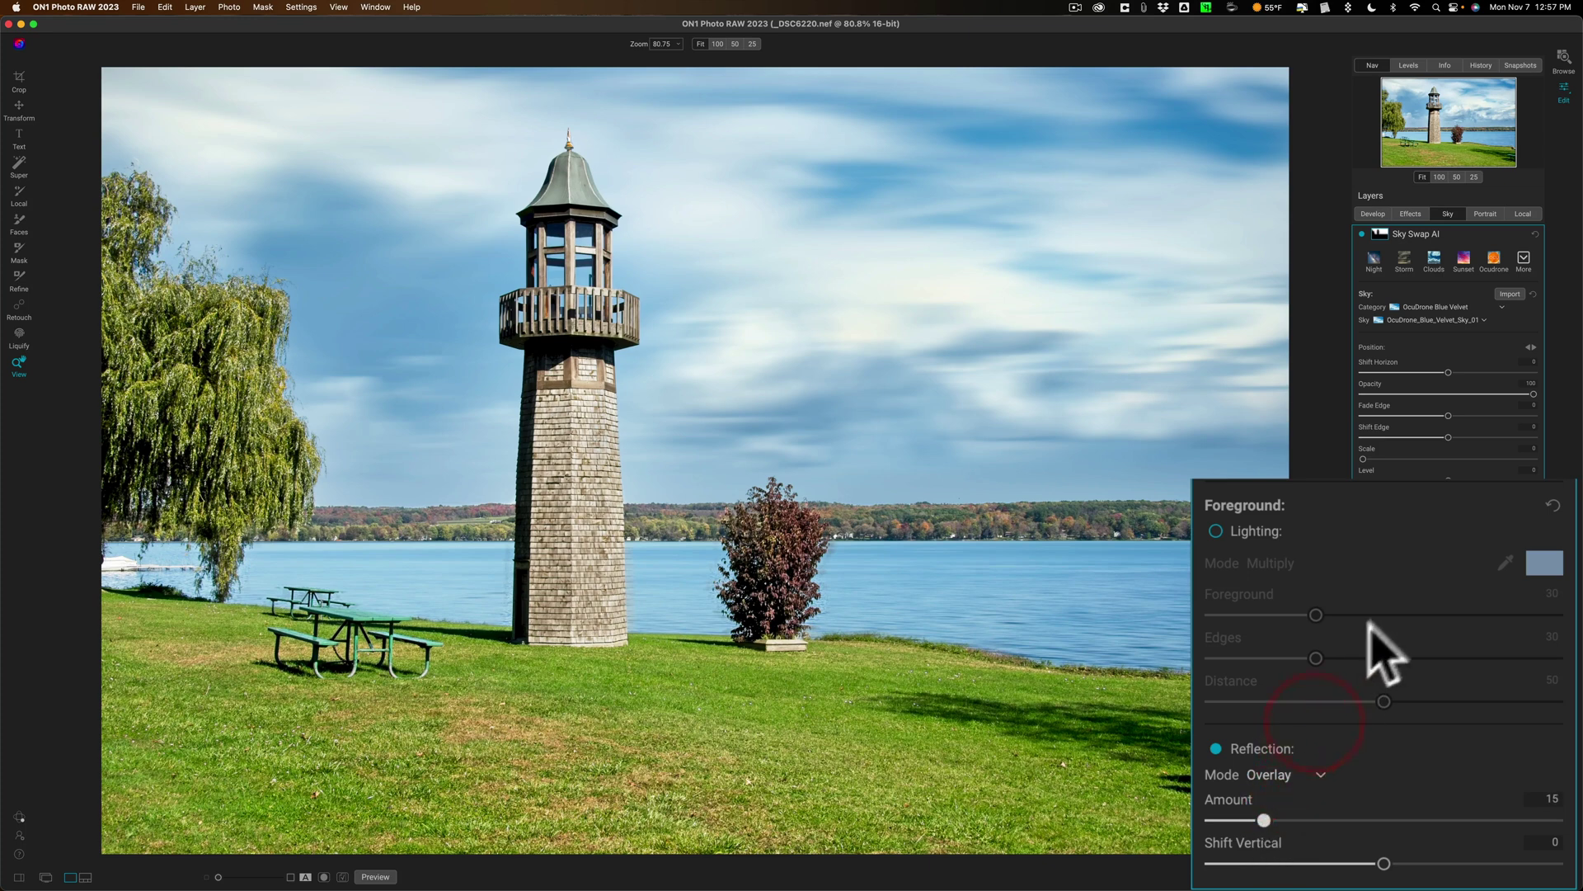
click(1413, 209)
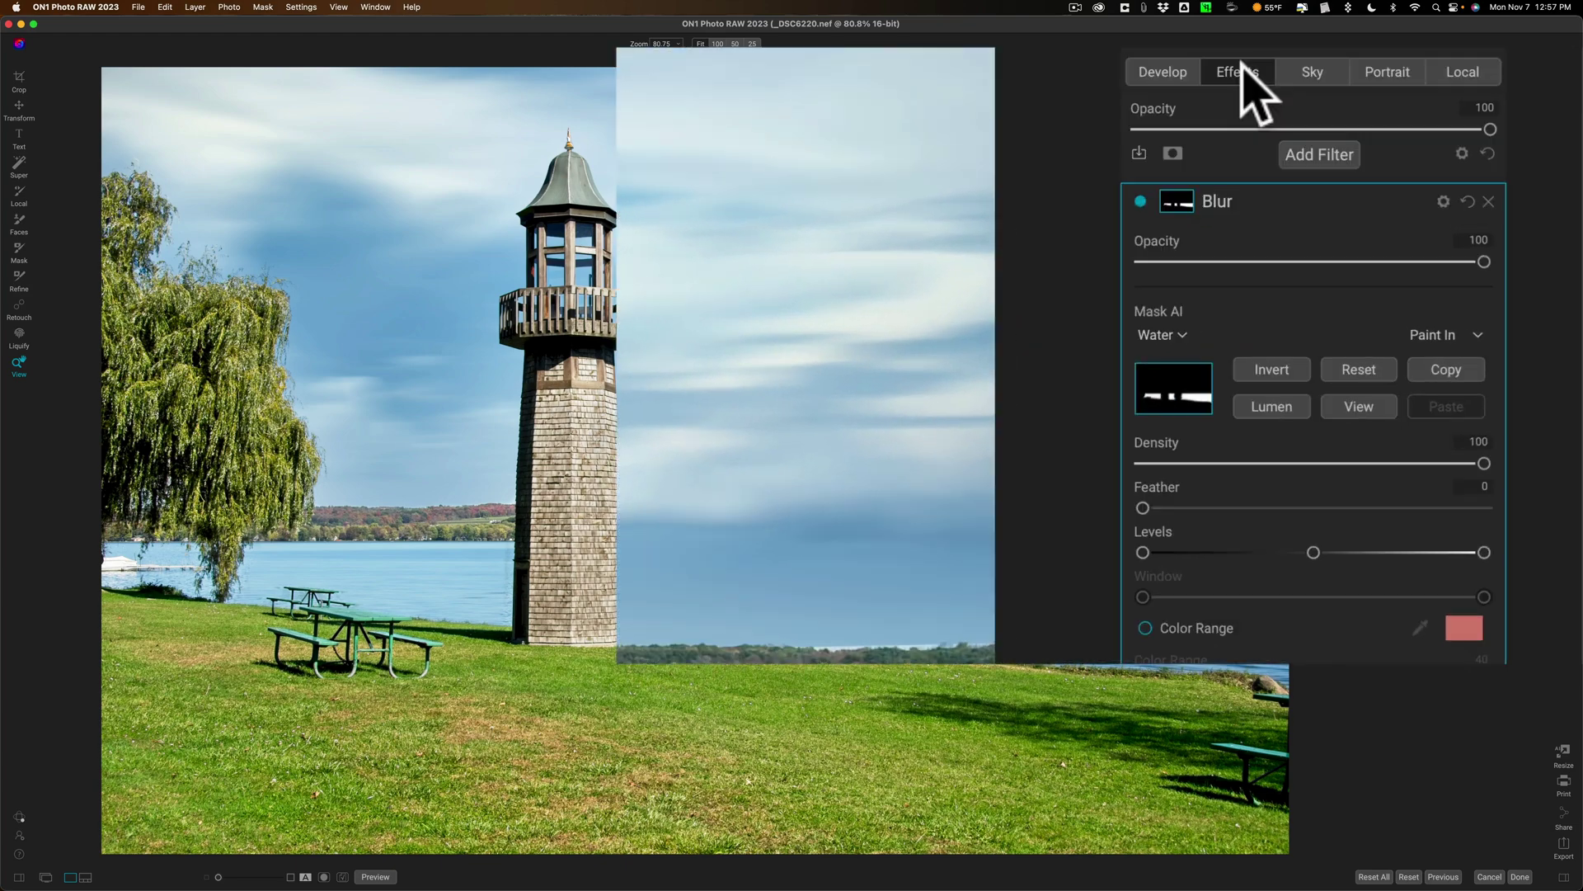
Add a Color Enhancer filter masked to Natural Ground
click(1316, 155)
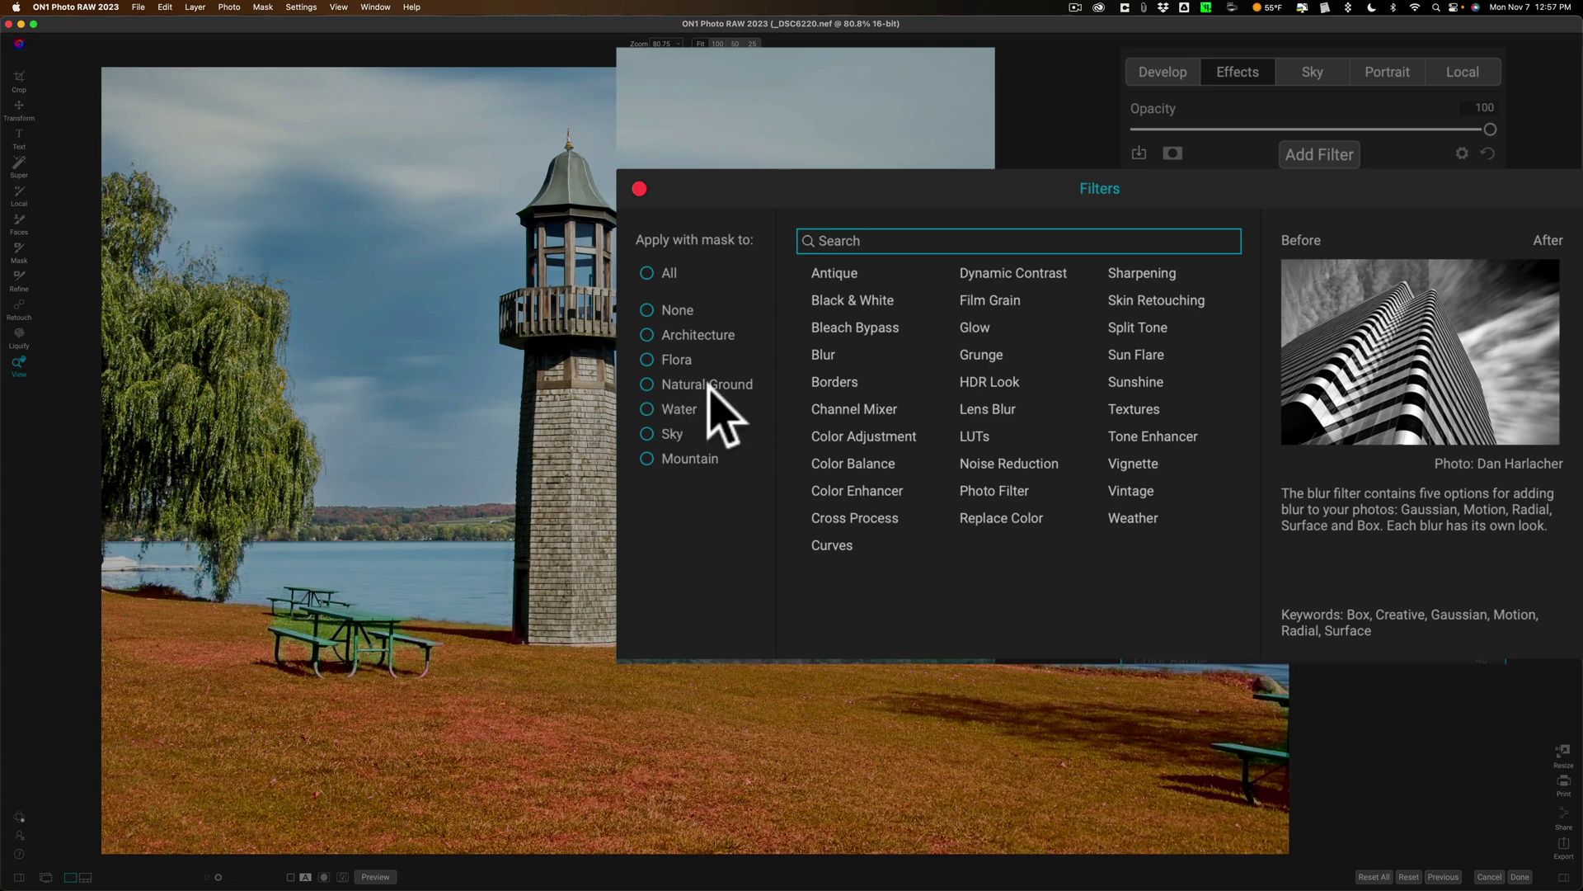
click(647, 384)
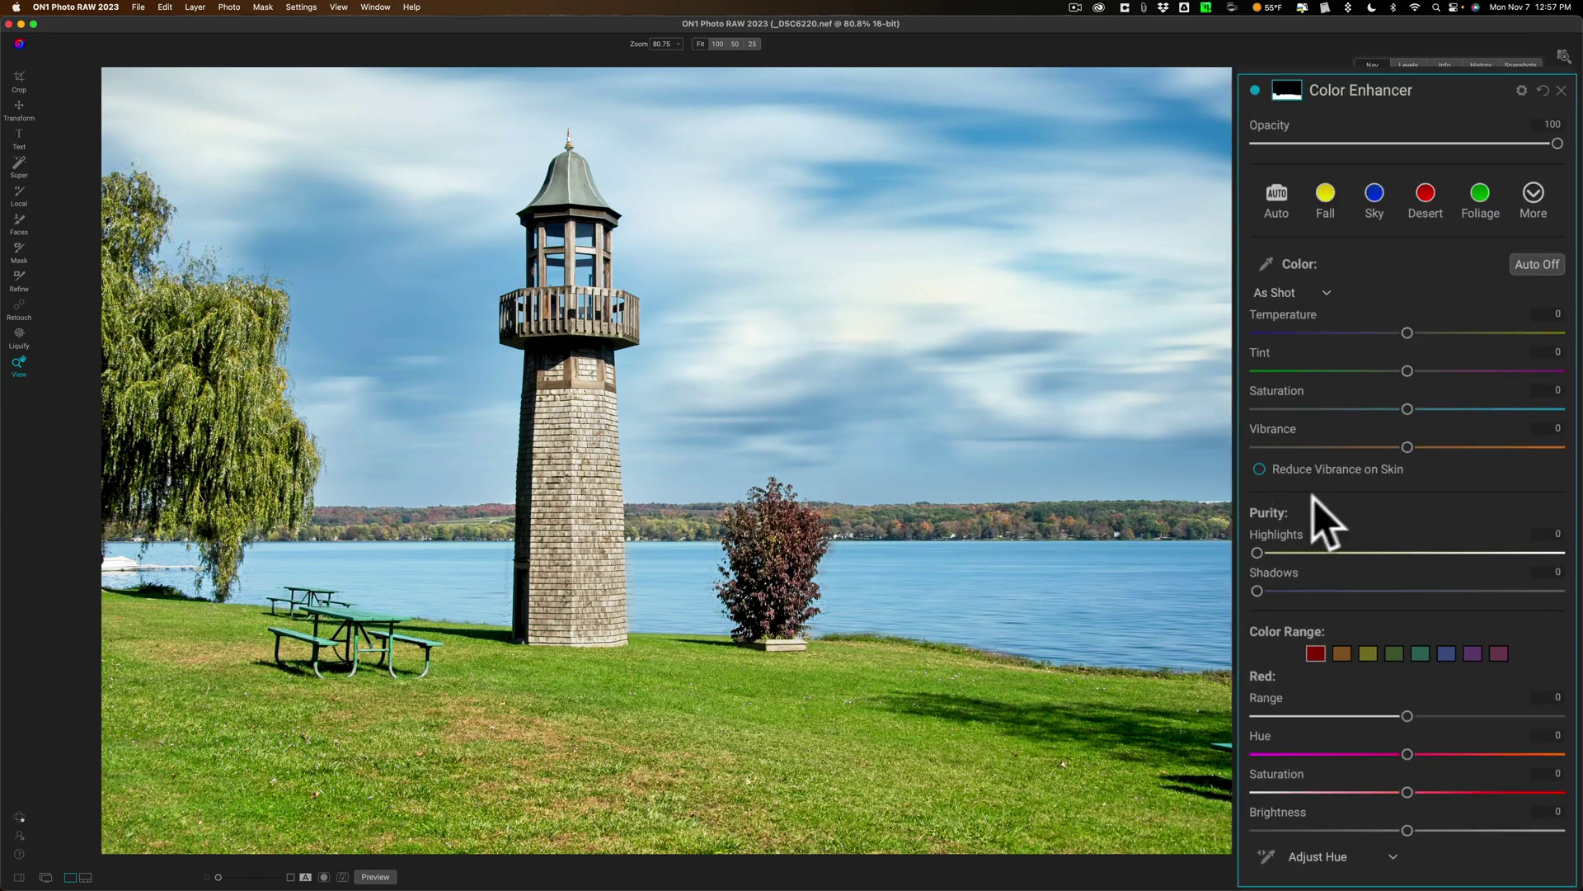
Give Yellow Brightness 30 and Saturation 4, and Green Brightness -20 in Color Enhancer
click(1369, 654)
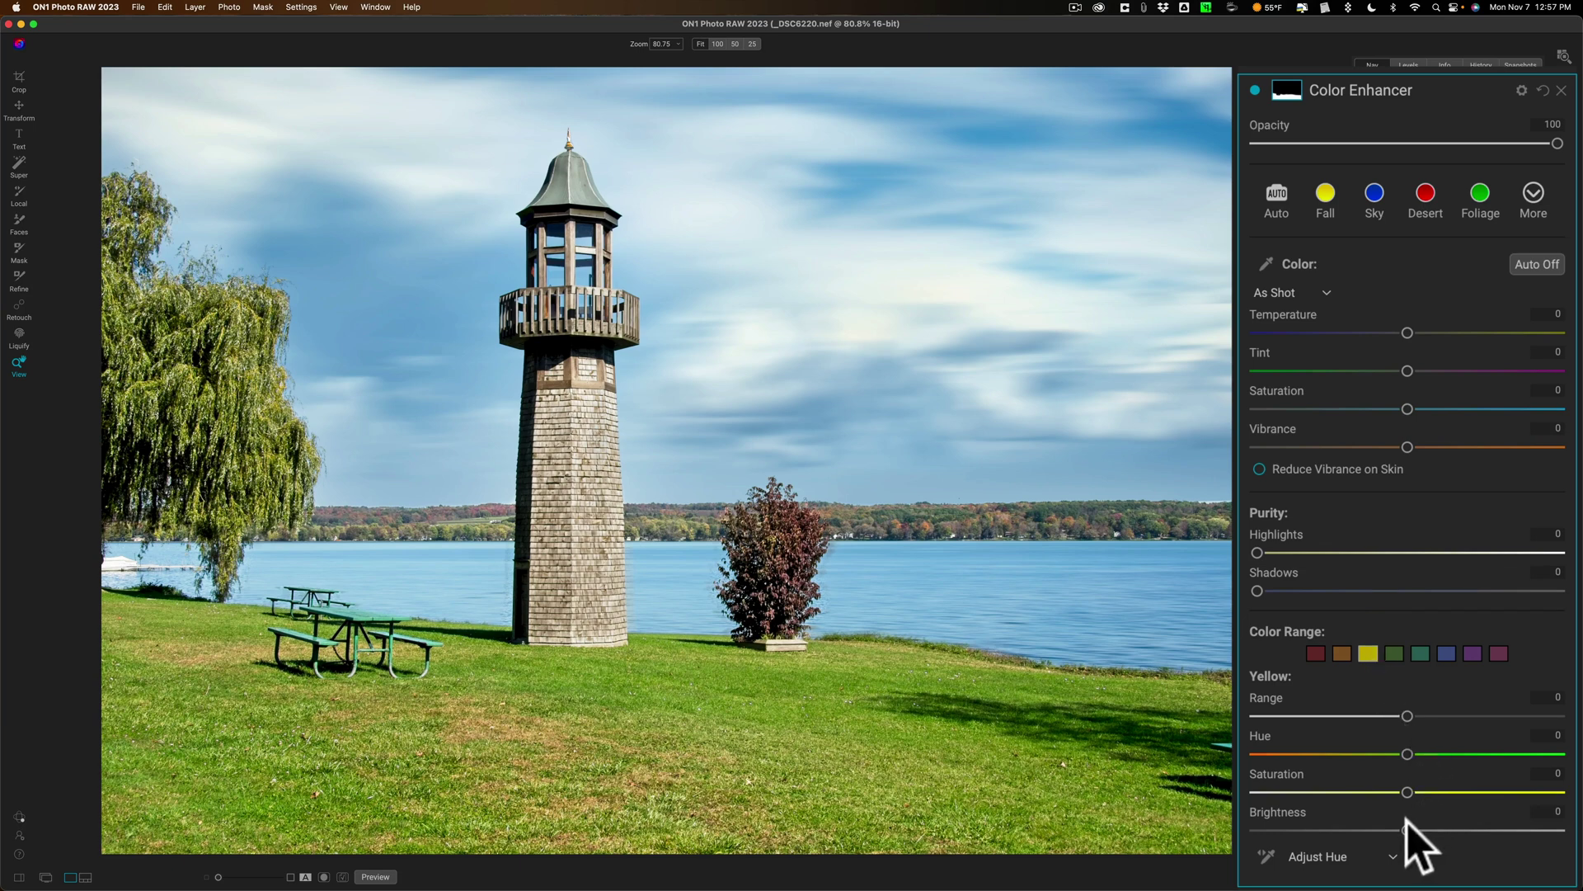
drag(1407, 828, 1491, 828)
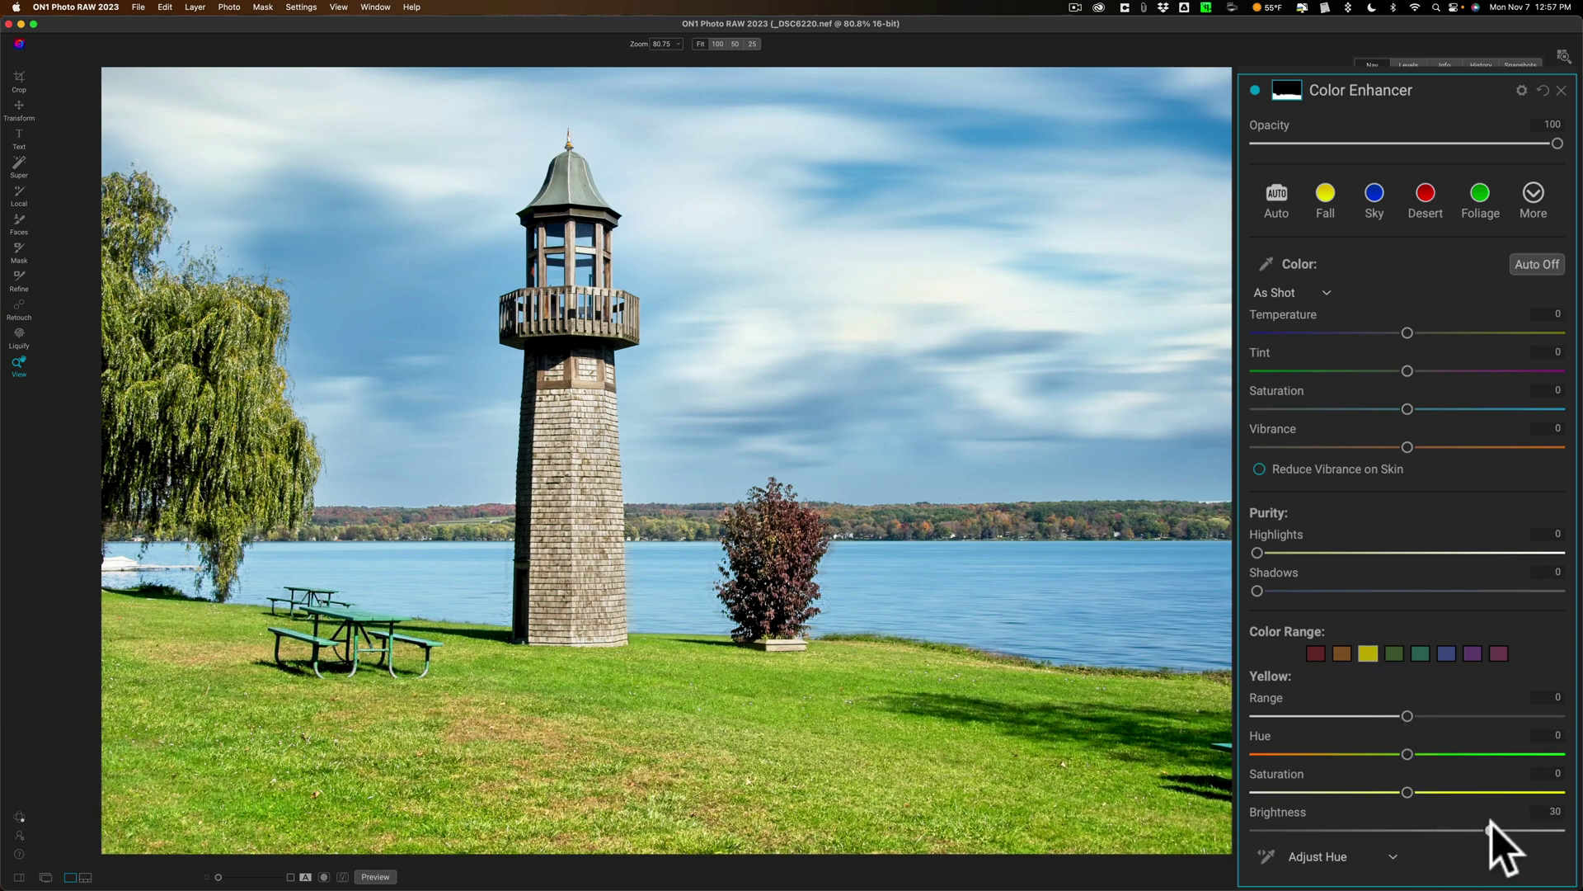
drag(1407, 783, 1417, 780)
click(1415, 781)
click(1395, 653)
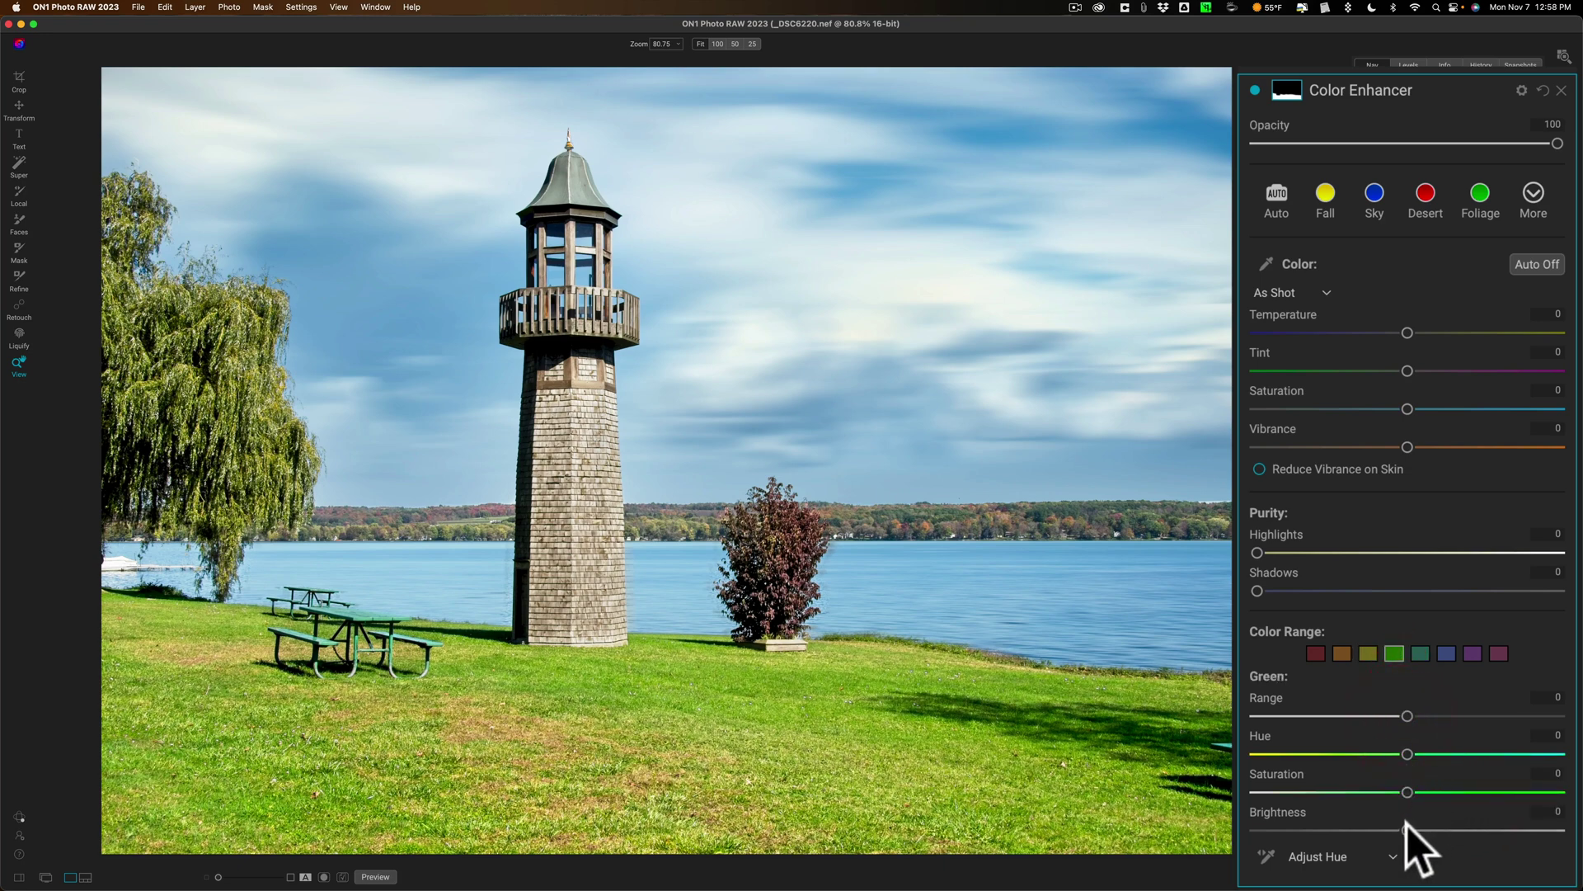
drag(1406, 828, 1264, 828)
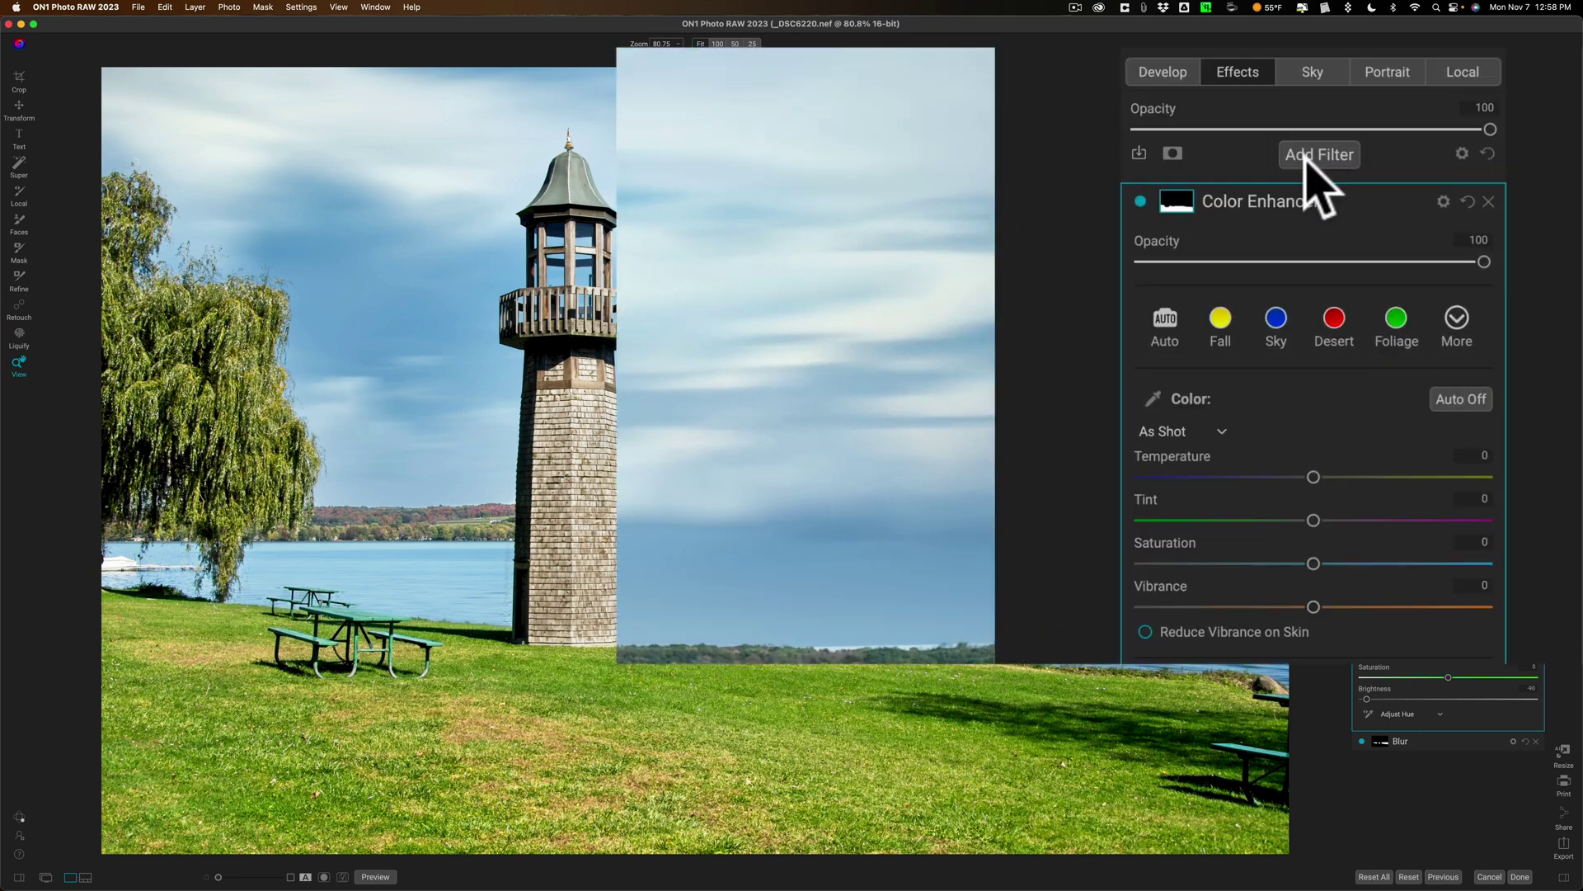
Add an Architecture-masked Dynamic Contrast filter at Small 43, Medium 23, Large 20
click(1311, 157)
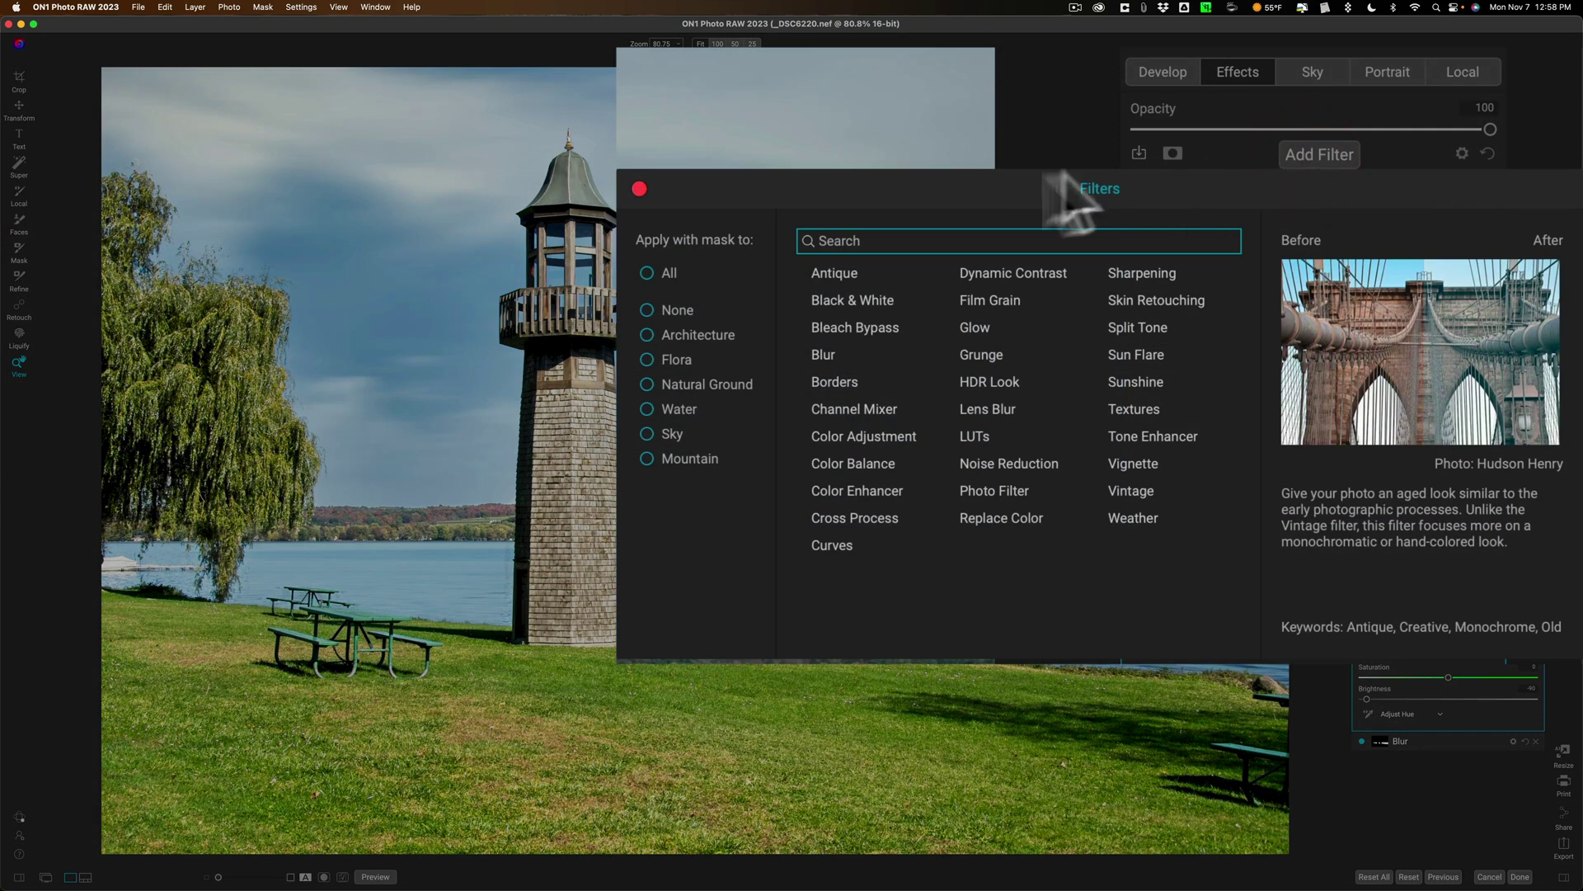
click(648, 334)
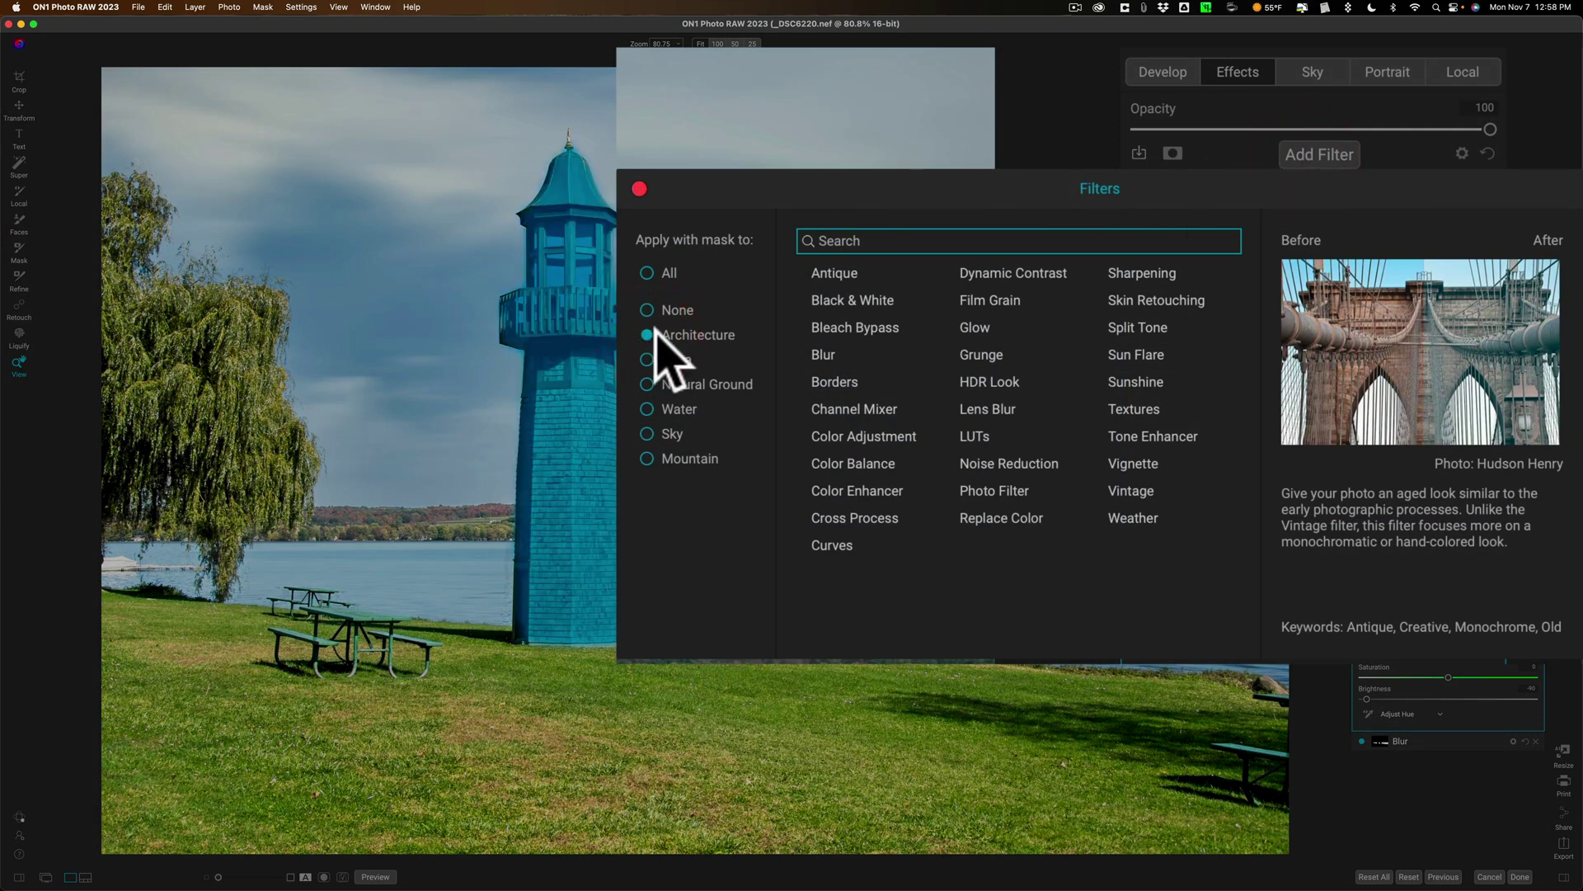
key(Escape)
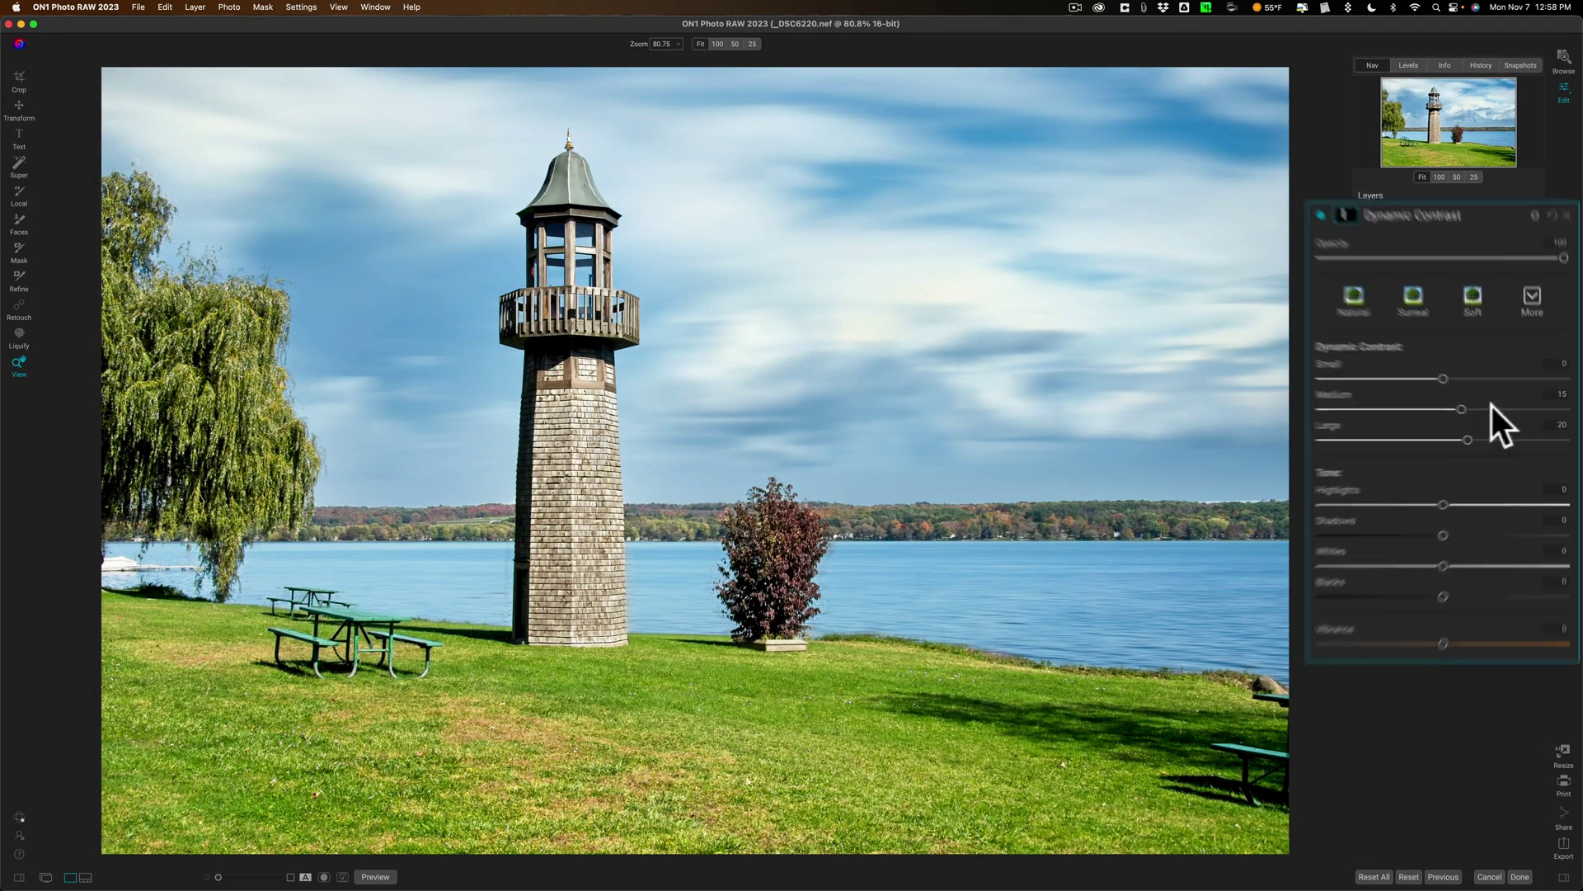
mouse_move(1385, 357)
mouse_down()
mouse_move(1458, 356)
mouse_move(1405, 400)
mouse_move(1424, 400)
mouse_move(1421, 435)
mouse_up()
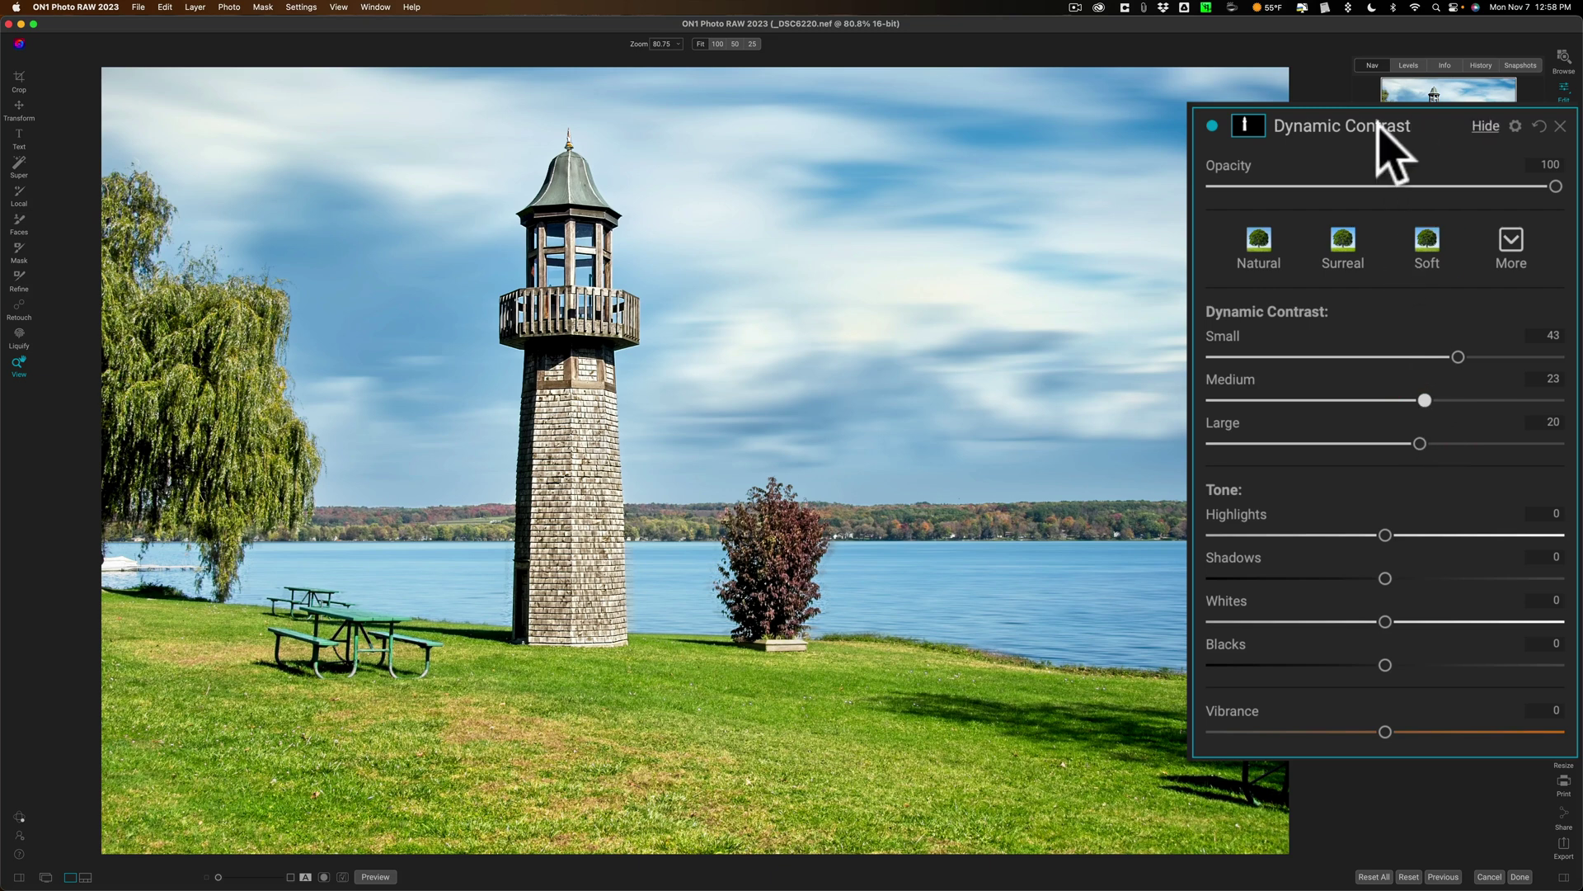
click(1465, 254)
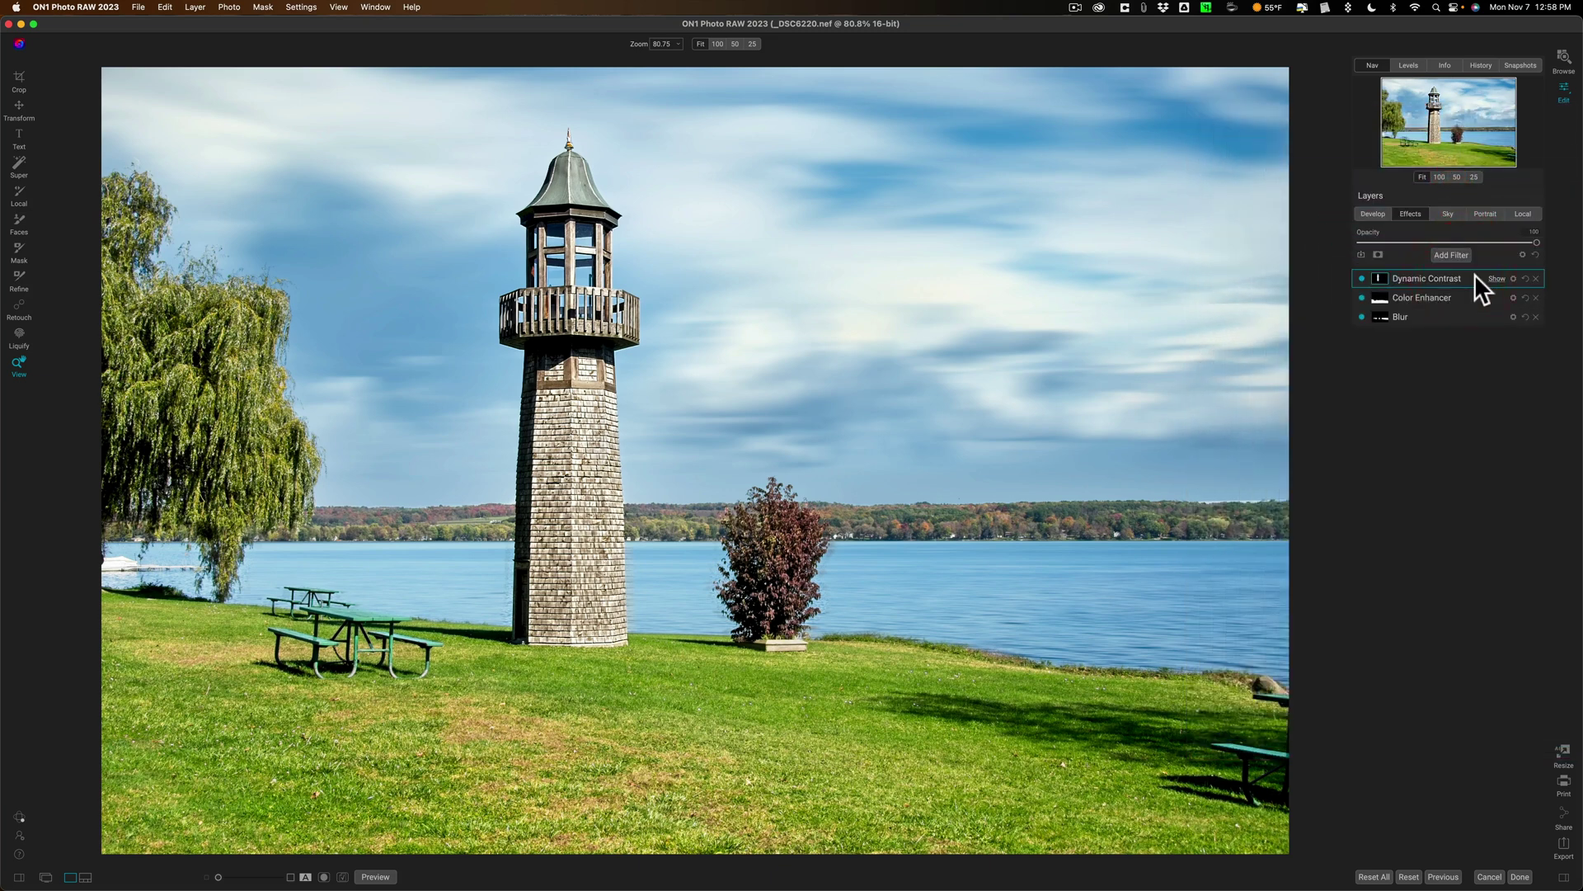
key(backslash)
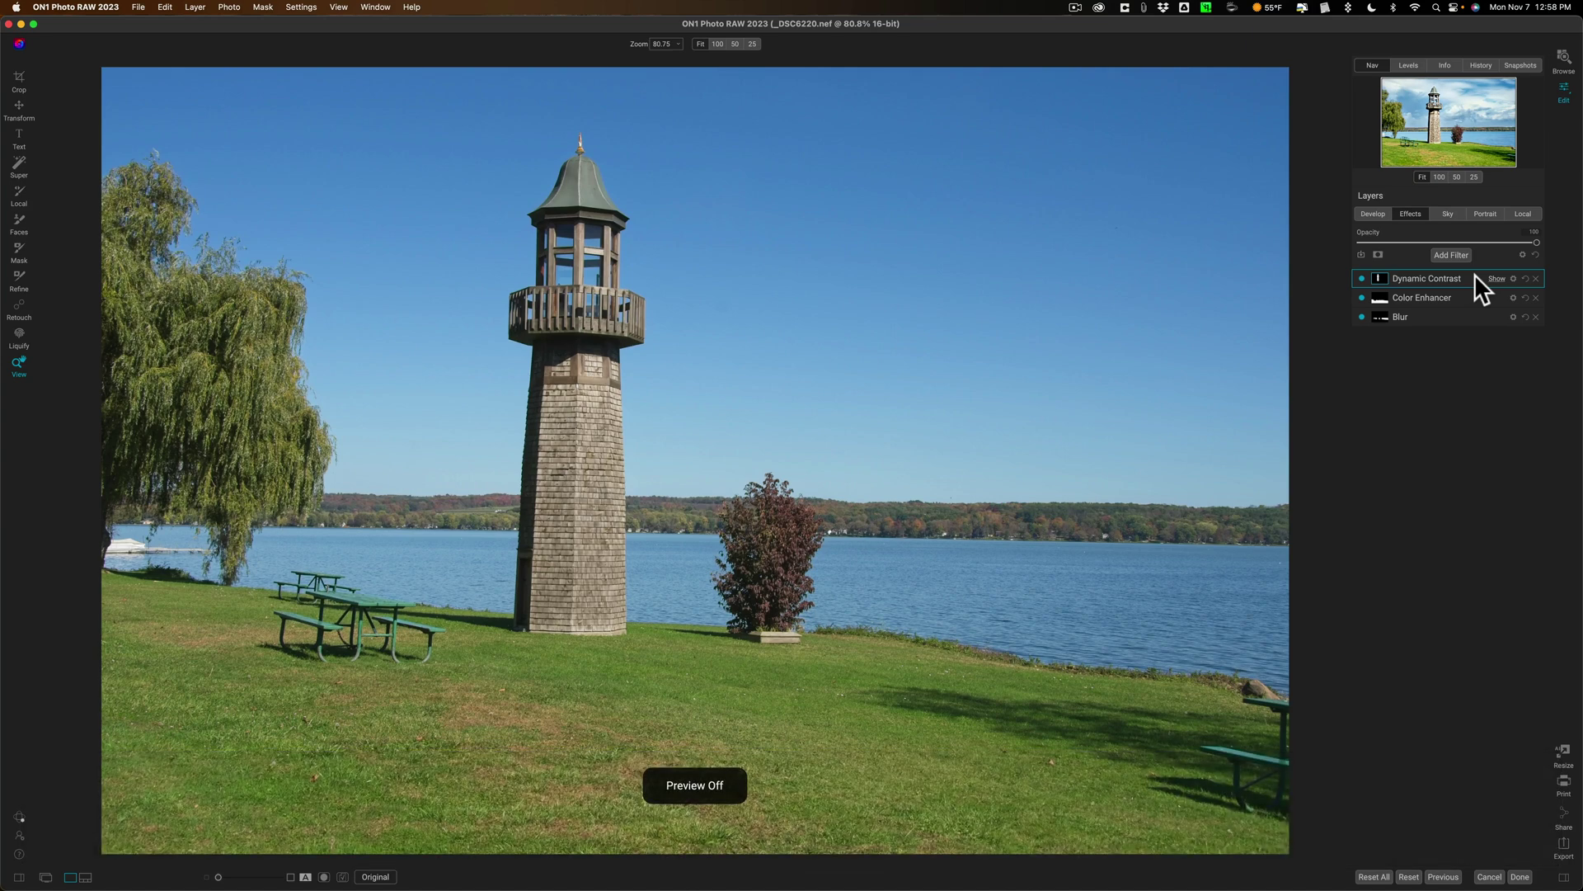
key(backslash)
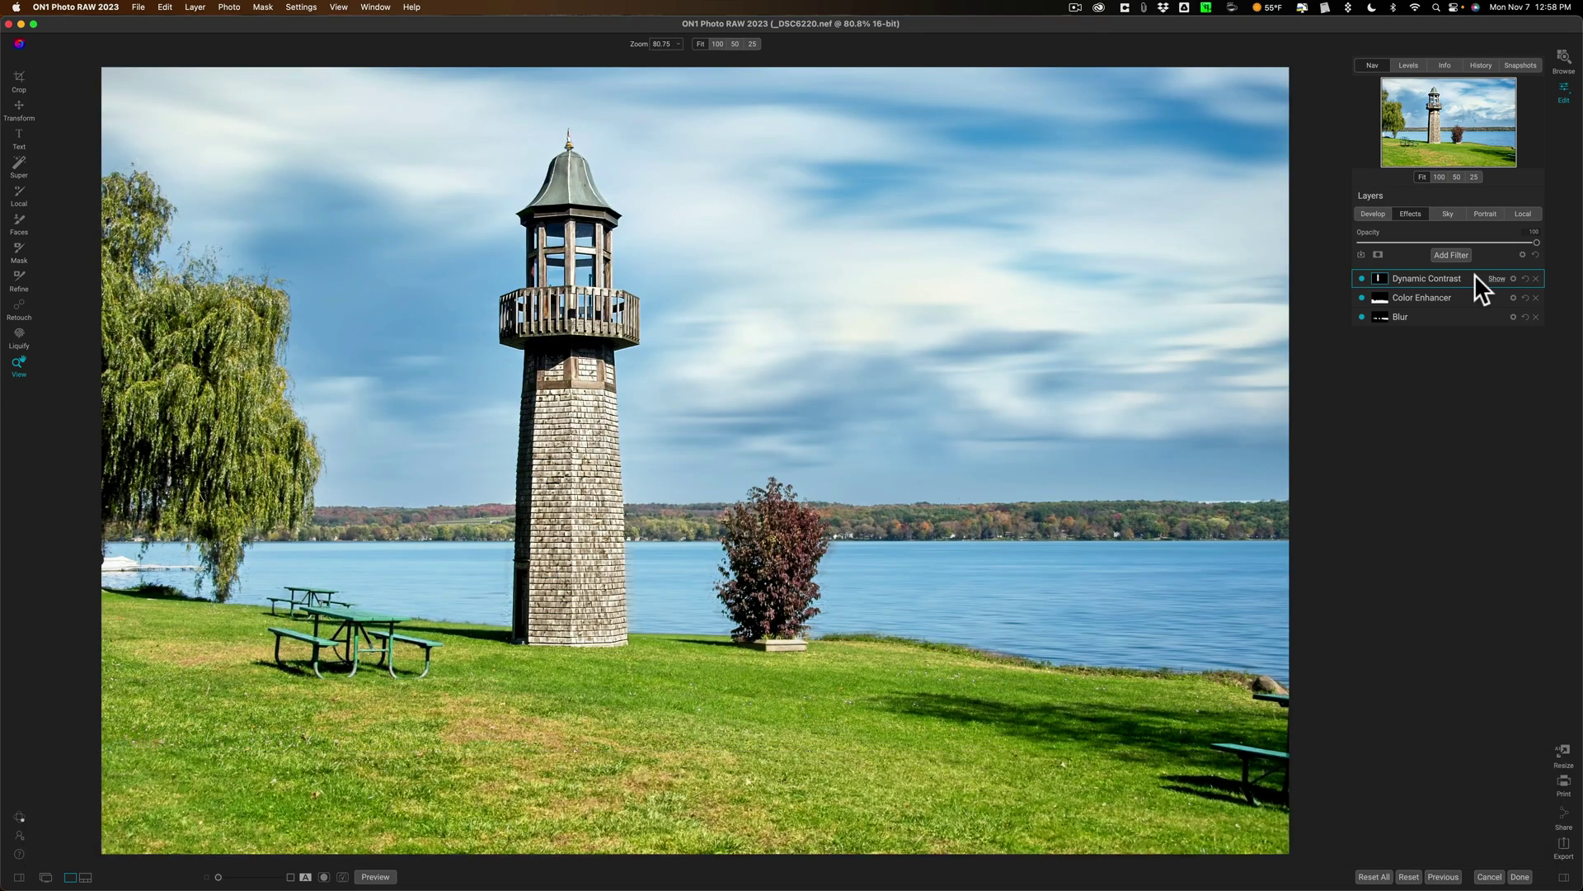
key(backslash)
key(backslash)
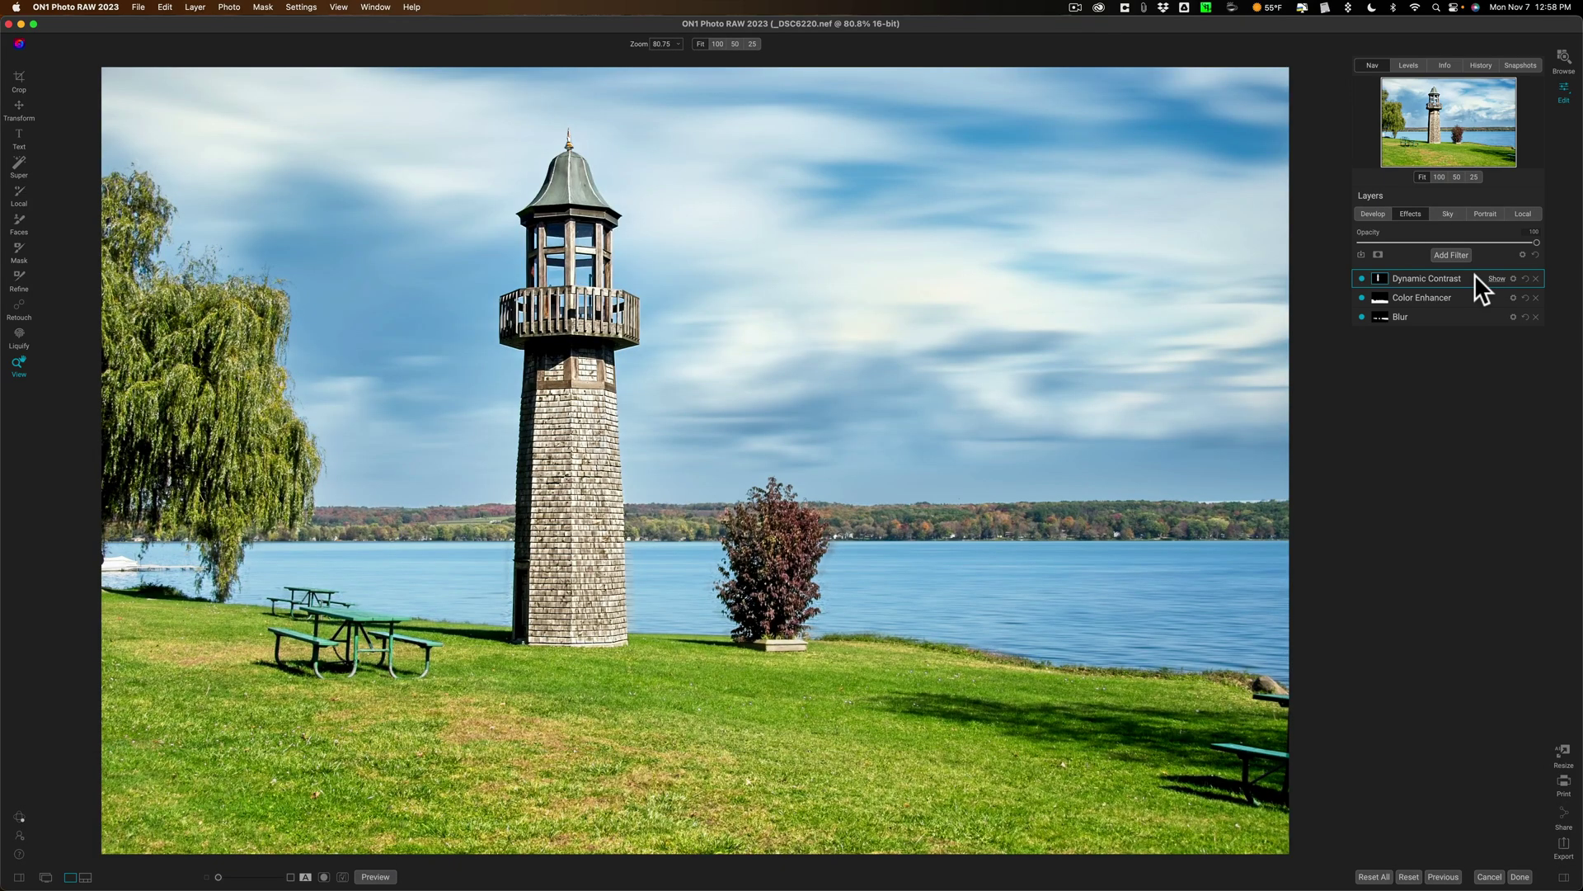